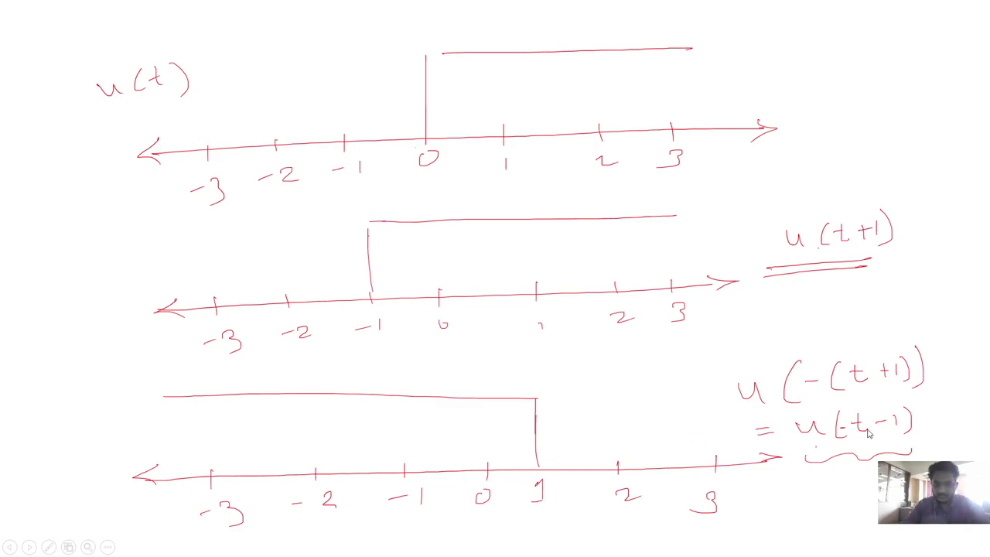
# Step: Advance to the next slide drawing and write the expression u(-t+1) by hand above the time axis
pyautogui.press('Right')
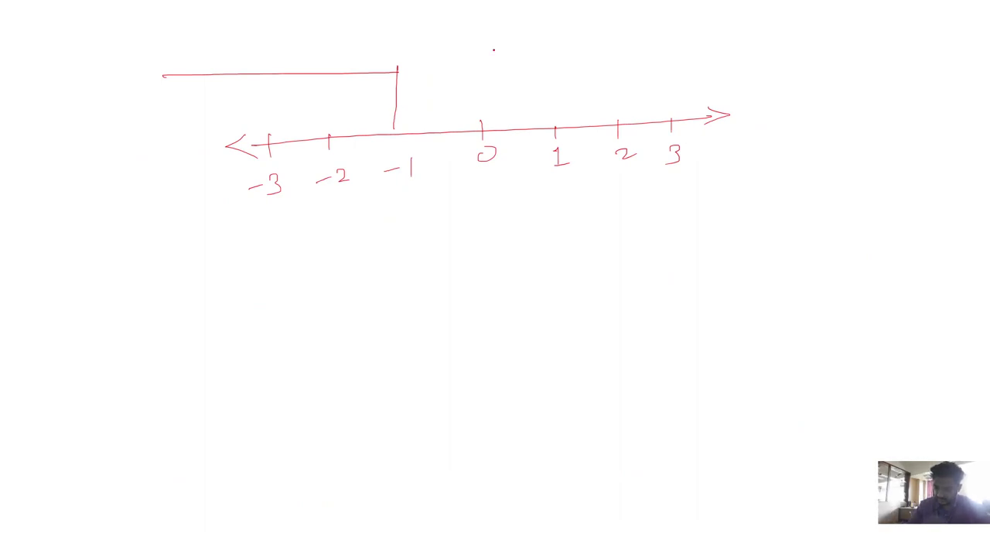
pyautogui.moveTo(533, 26)
pyautogui.mouseDown()
pyautogui.moveTo(577, 32)
pyautogui.moveTo(577, 23)
pyautogui.mouseUp()
pyautogui.moveTo(593, 23)
pyautogui.mouseDown()
pyautogui.moveTo(607, 22)
pyautogui.moveTo(601, 29)
pyautogui.mouseUp()
pyautogui.moveTo(618, 15); pyautogui.dragTo(630, 36)
pyautogui.moveTo(530, 11); pyautogui.dragTo(526, 48)
pyautogui.moveTo(470, 26); pyautogui.dragTo(498, 31)
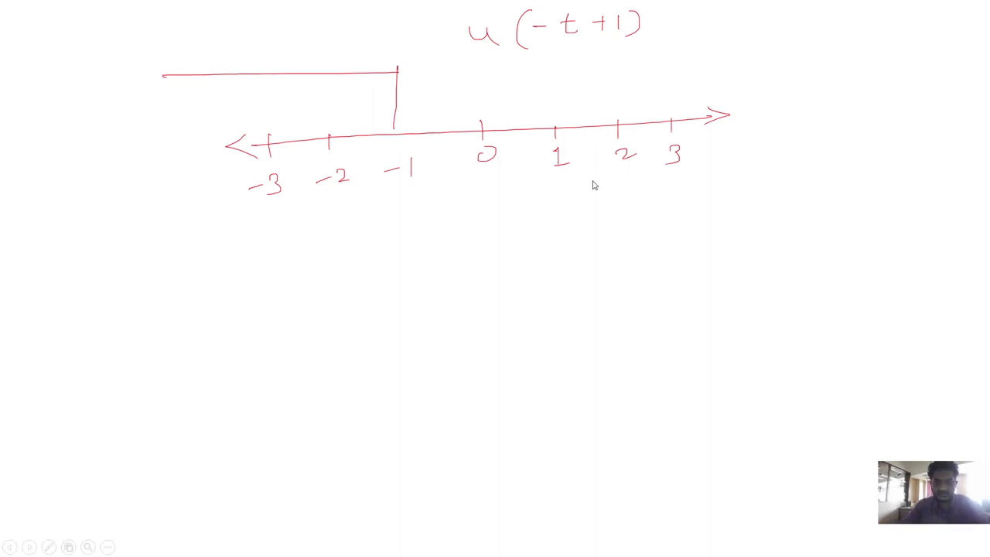
# Step: Switch to Excel and open the recent workbook Roll Call List List Attedance.xlsx
pyautogui.hotkey('alt', 'Tab')
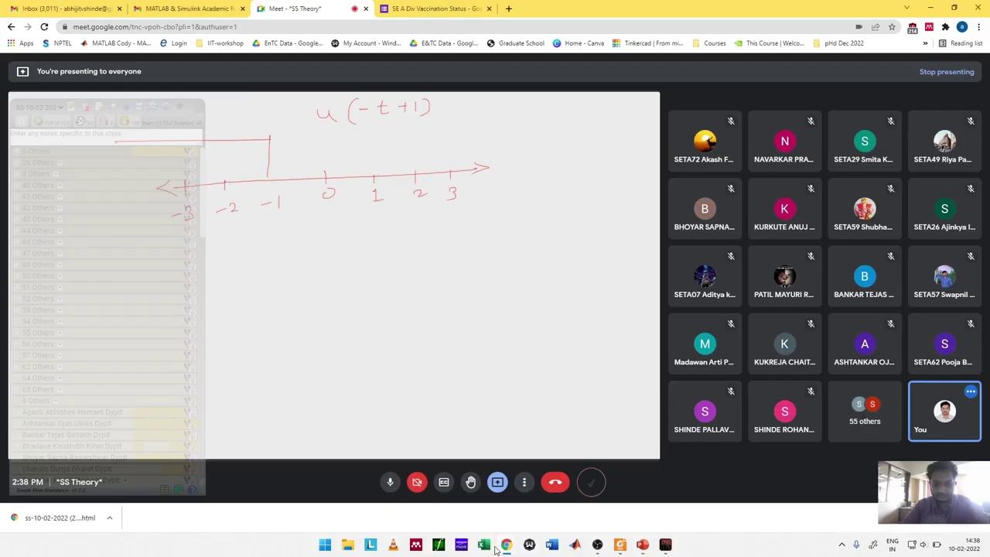
pyautogui.click(487, 545)
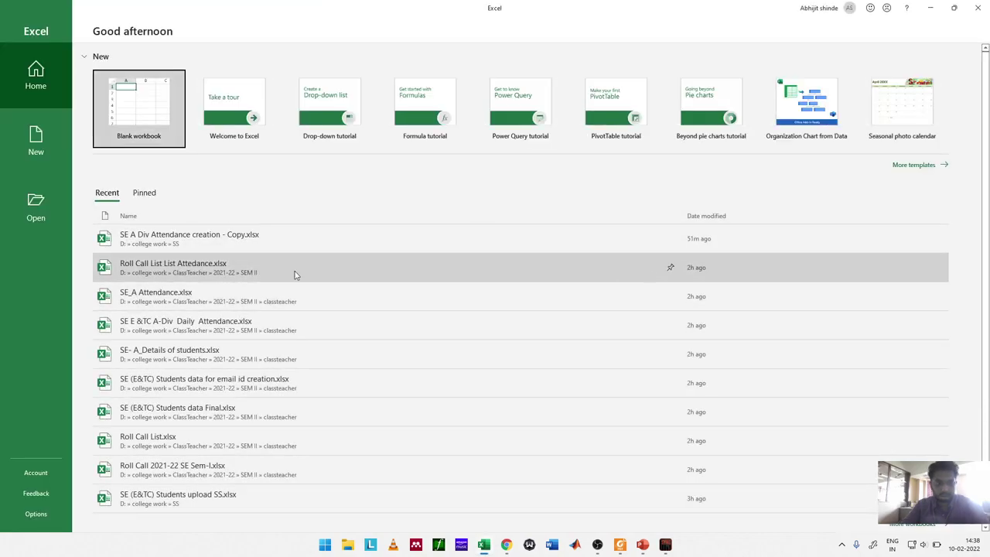
pyautogui.click(294, 274)
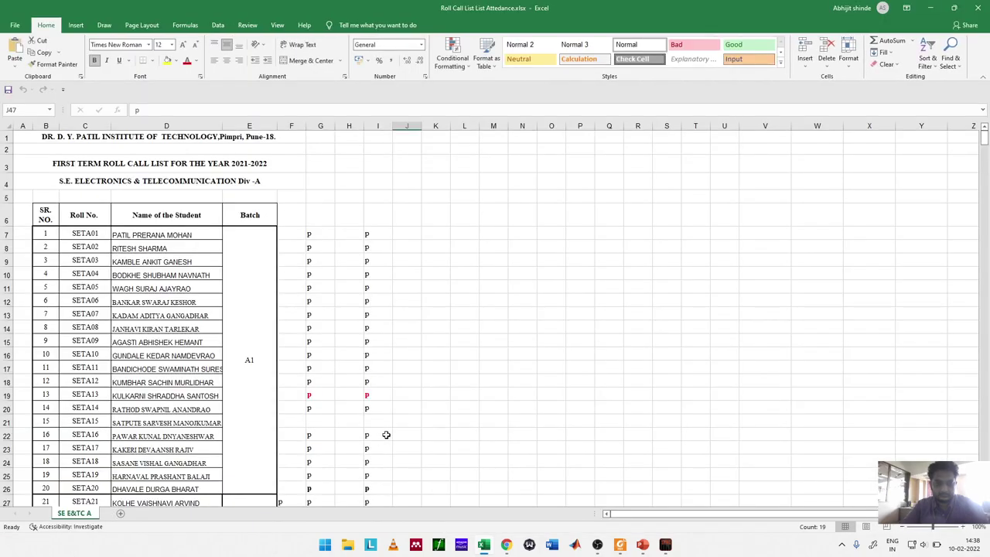
pyautogui.click(410, 244)
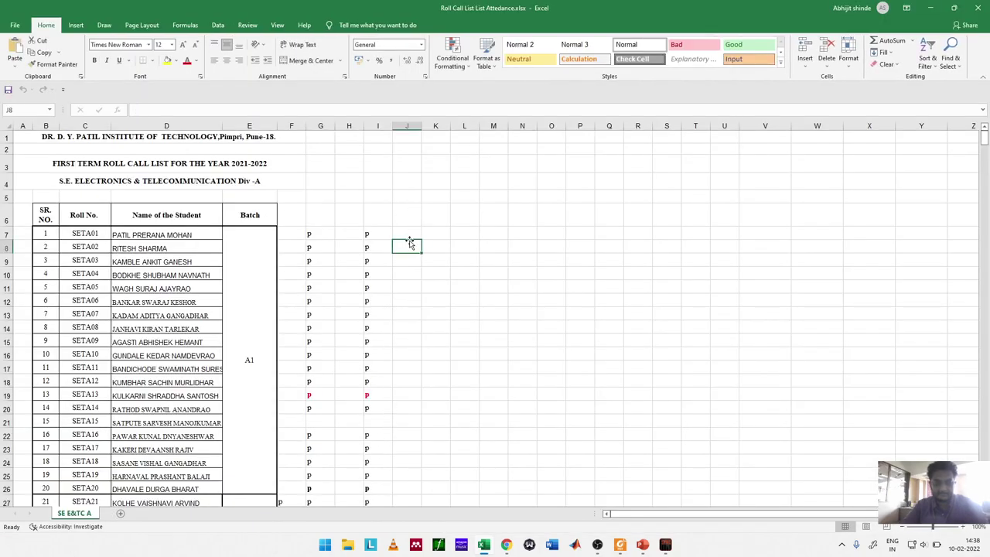
# Step: Return to the Google Meet call, stop the current presentation and share the Roll Call List workbook window instead
pyautogui.hotkey('alt', 'Tab')
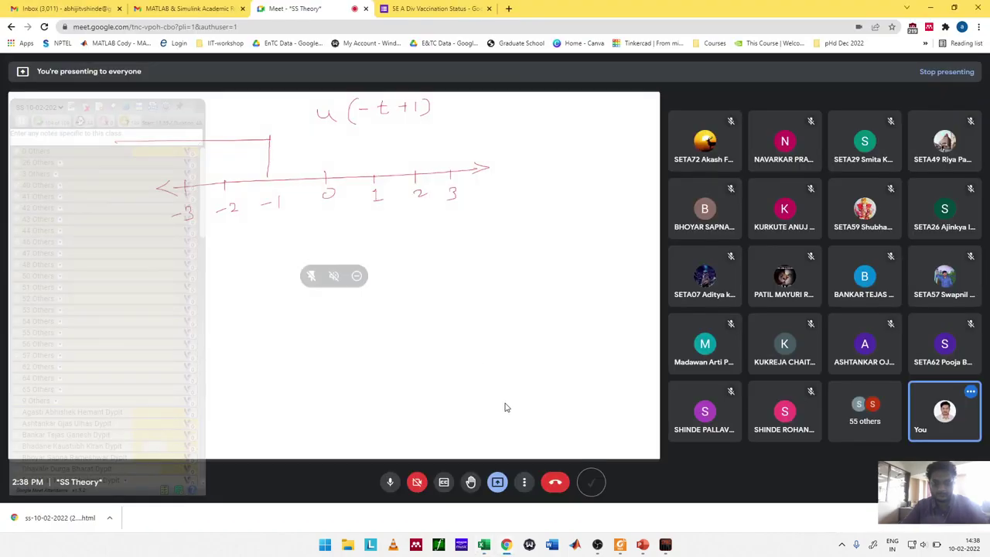
pyautogui.click(498, 482)
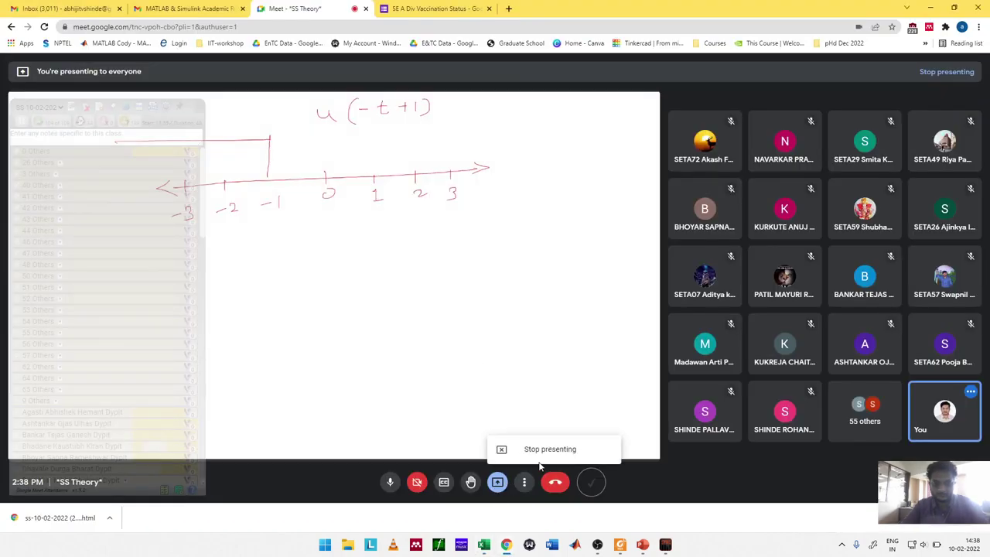
pyautogui.click(541, 460)
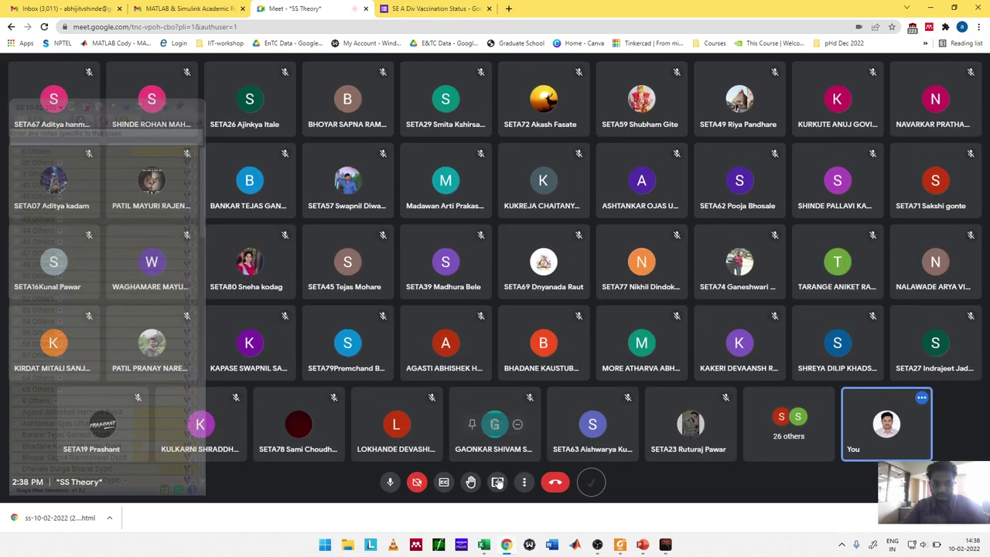
pyautogui.click(498, 482)
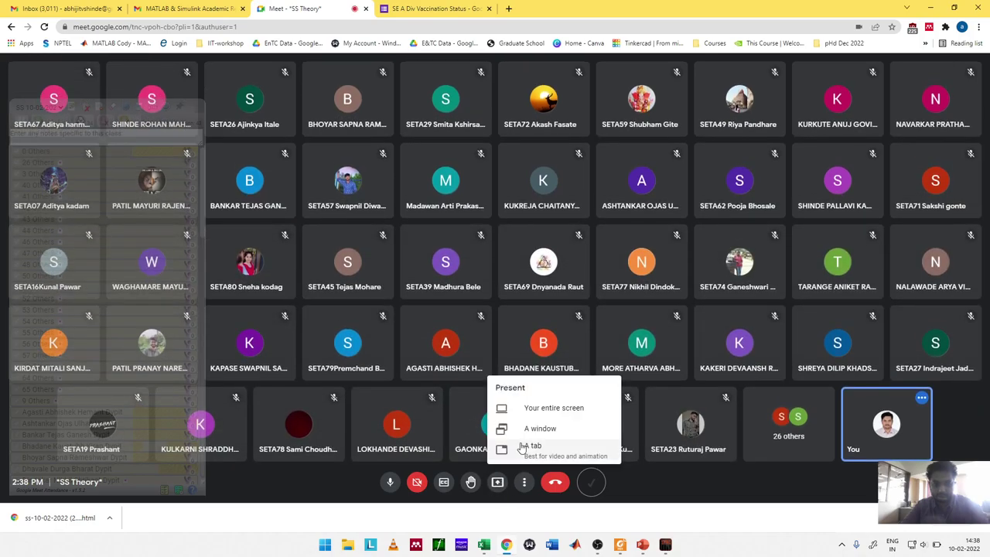
pyautogui.click(540, 430)
pyautogui.click(486, 112)
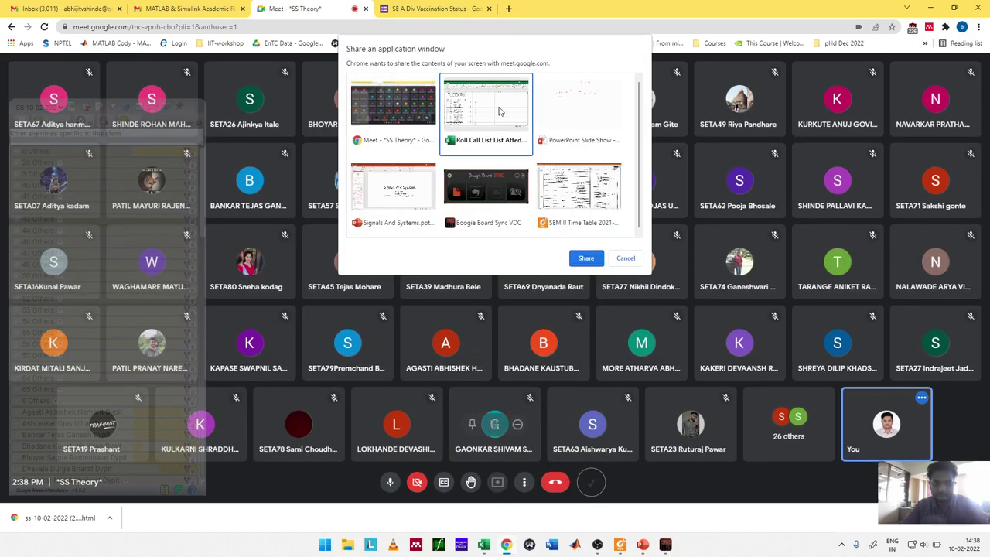
pyautogui.click(587, 257)
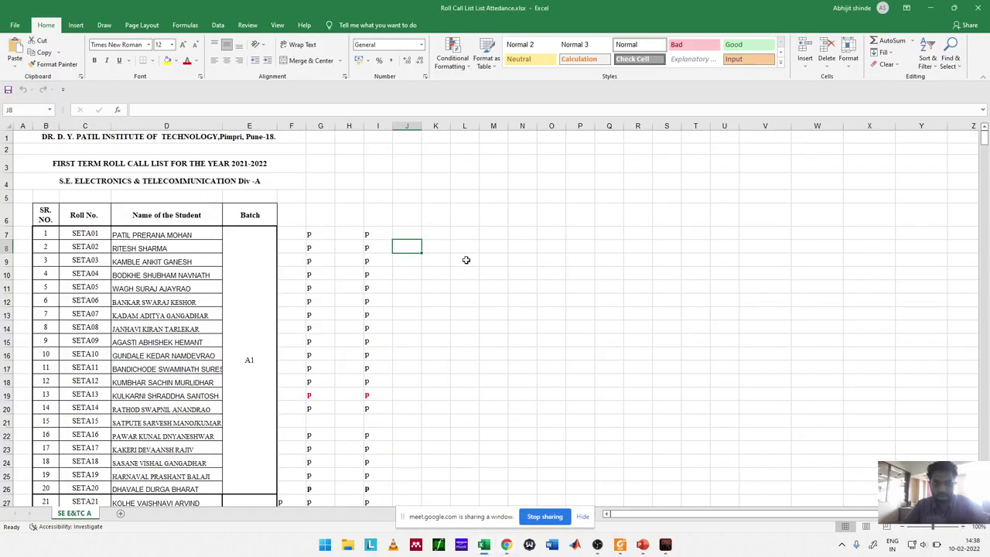
# Step: Mark the first two students present by entering p in cells K7 and K8
pyautogui.click(442, 246)
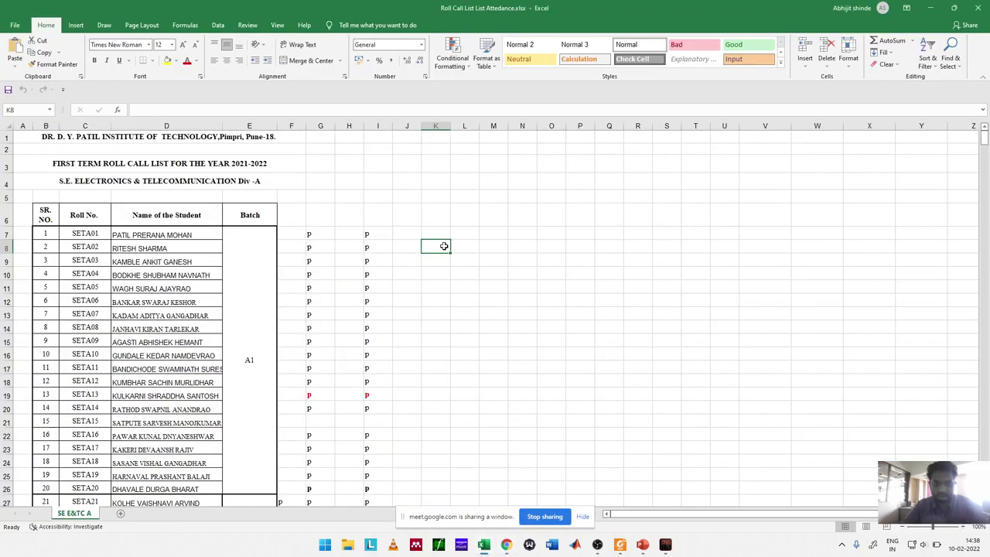
pyautogui.scroll(-9, 444, 246)
pyautogui.scroll(2, 444, 246)
pyautogui.scroll(7, 444, 246)
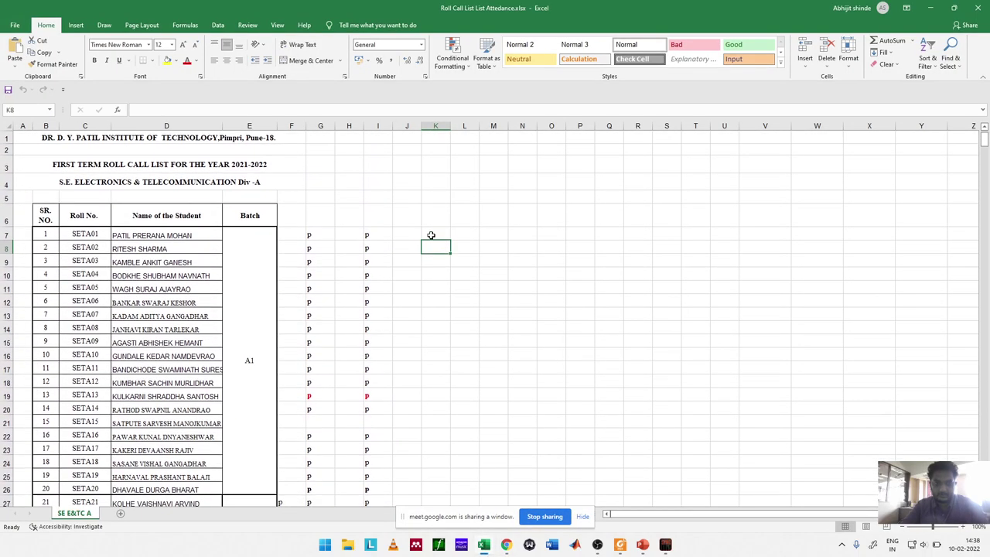
pyautogui.click(431, 232)
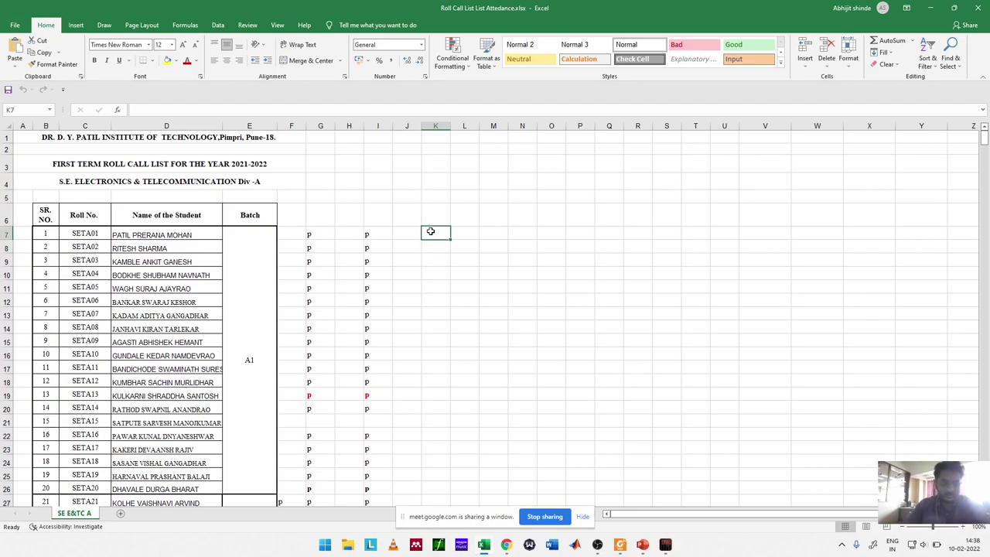
pyautogui.write('p')
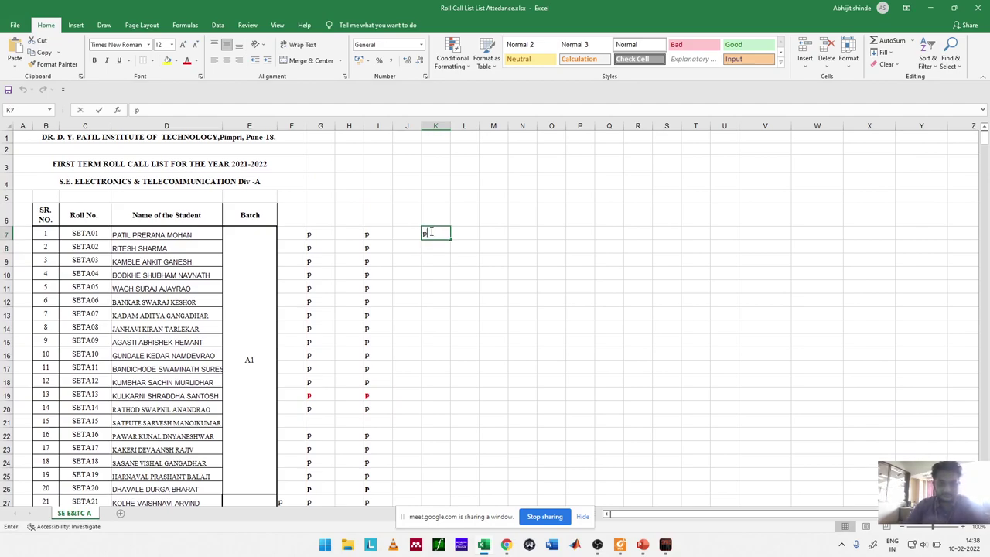
pyautogui.press('Return')
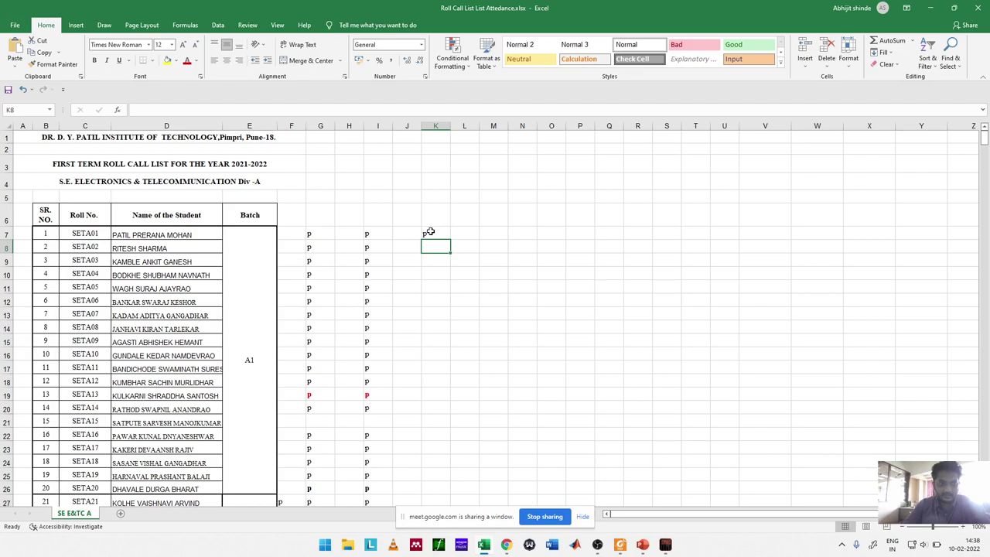
pyautogui.write('p')
pyautogui.press('Return')
pyautogui.write('p')
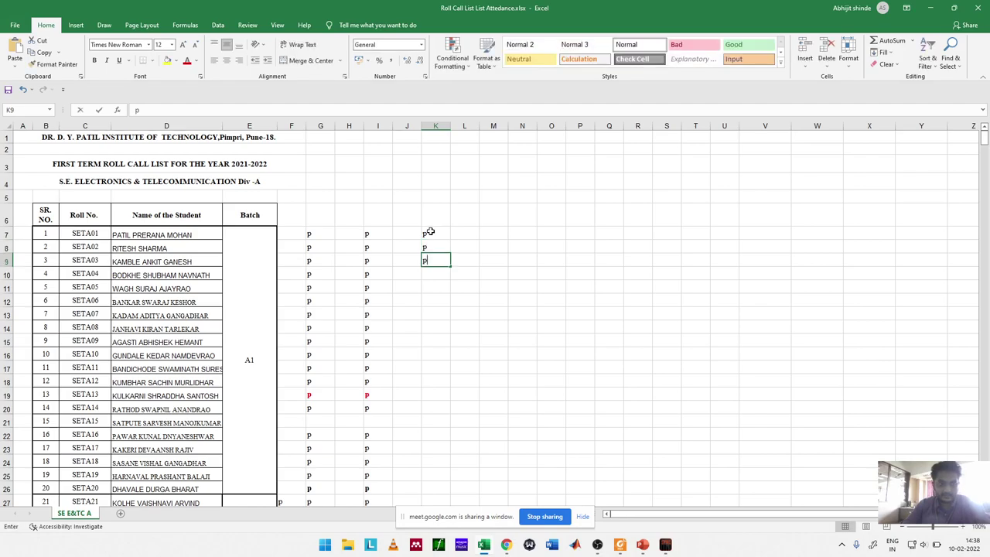
pyautogui.write('p')
pyautogui.press('BackSpace')
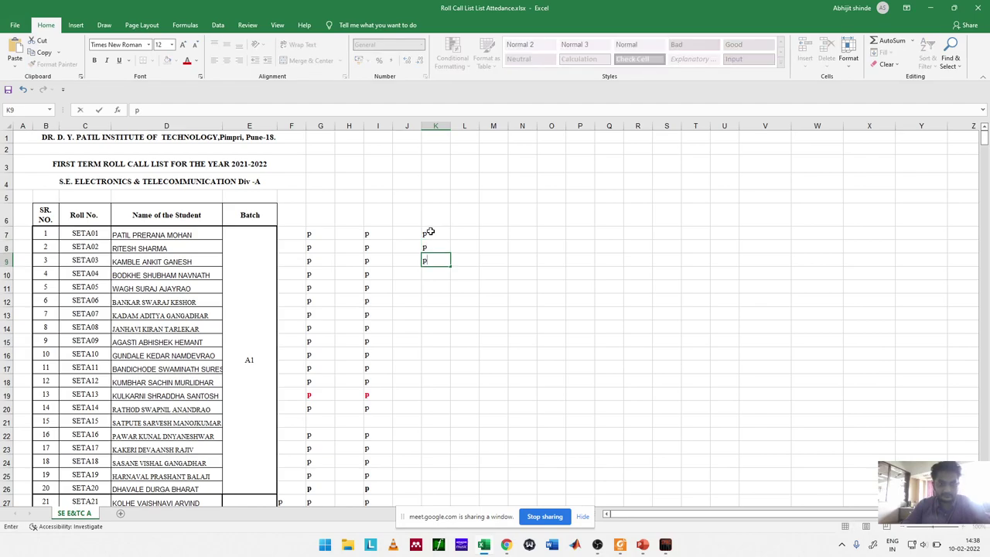
pyautogui.press('Return')
pyautogui.press('Up')
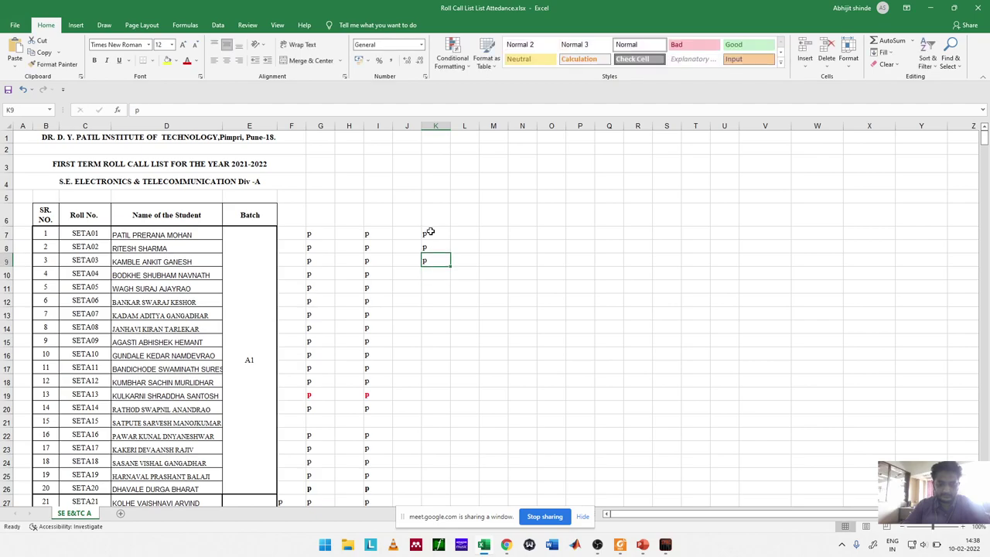
pyautogui.press('Delete')
# Step: Leave K9 blank and enter the attendance mark p in cells K10 and K11
pyautogui.press('Return')
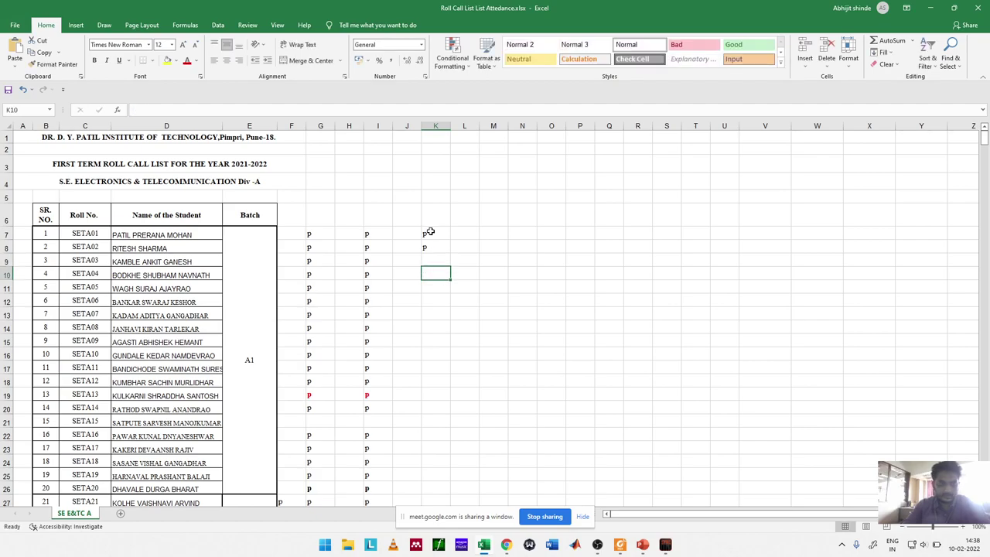
pyautogui.write('p')
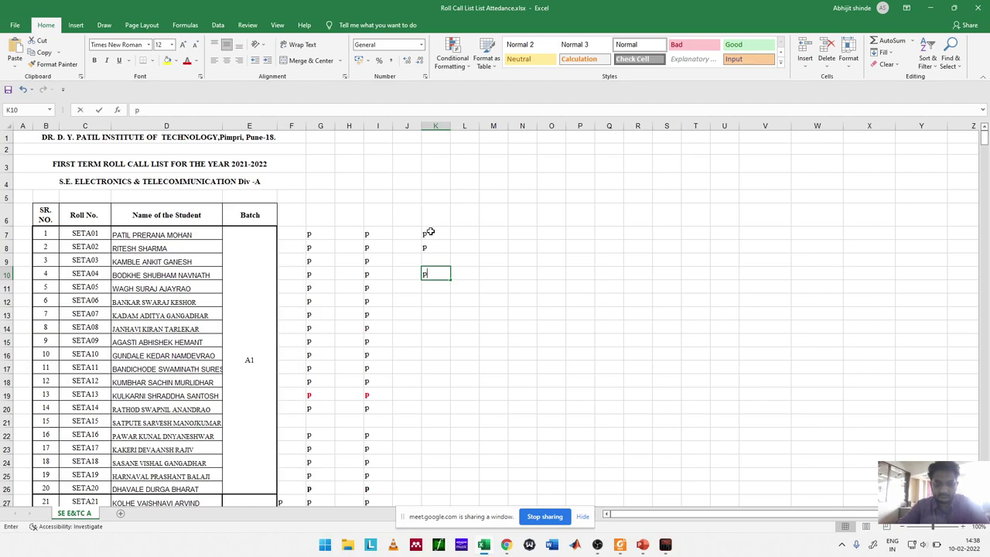
pyautogui.press('Return')
pyautogui.write('p')
pyautogui.press('Return')
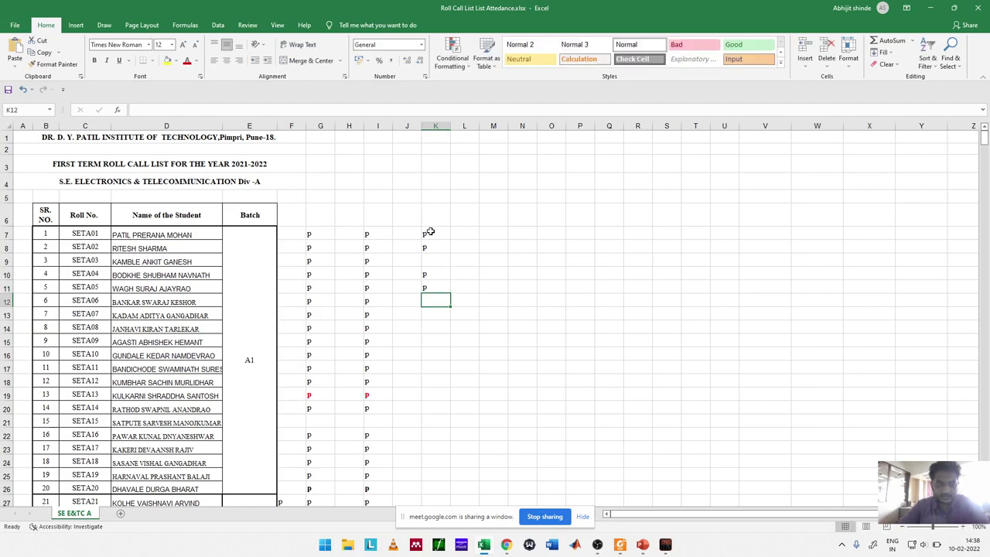
pyautogui.write('p')
pyautogui.press('Return')
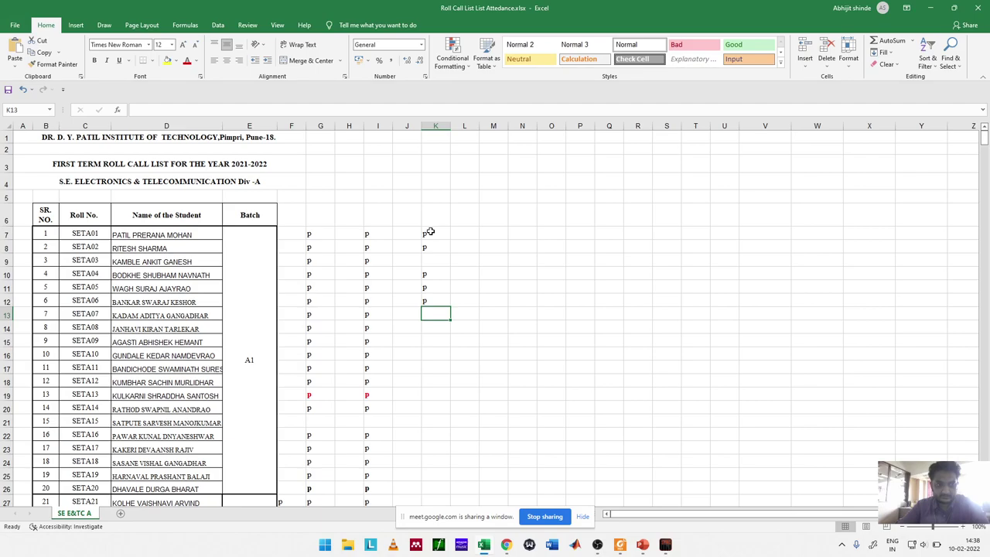
pyautogui.press('Up')
pyautogui.press('Delete')
# Step: Leave K12 blank and enter p in K13 to mark the seventh student present
pyautogui.press('Down')
pyautogui.write('p')
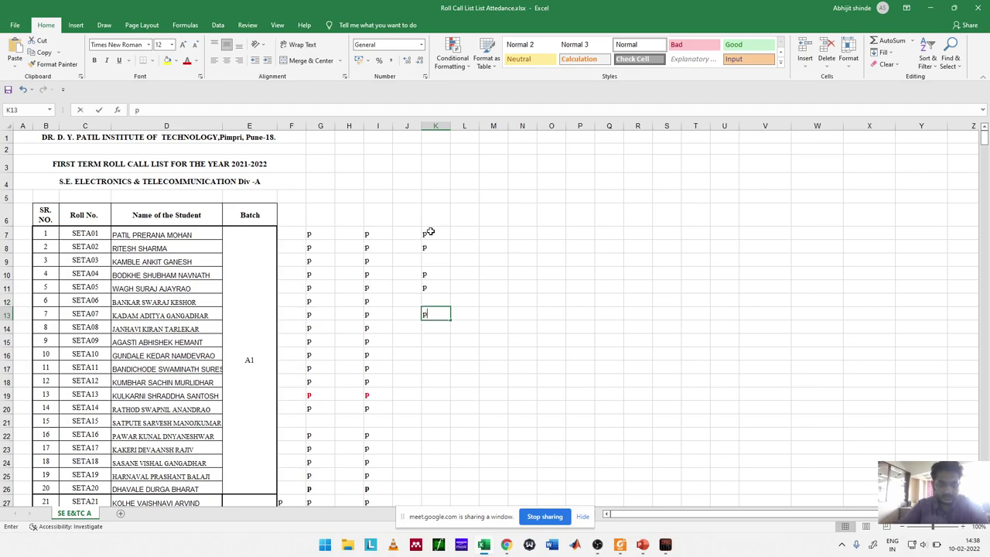
pyautogui.press('Return')
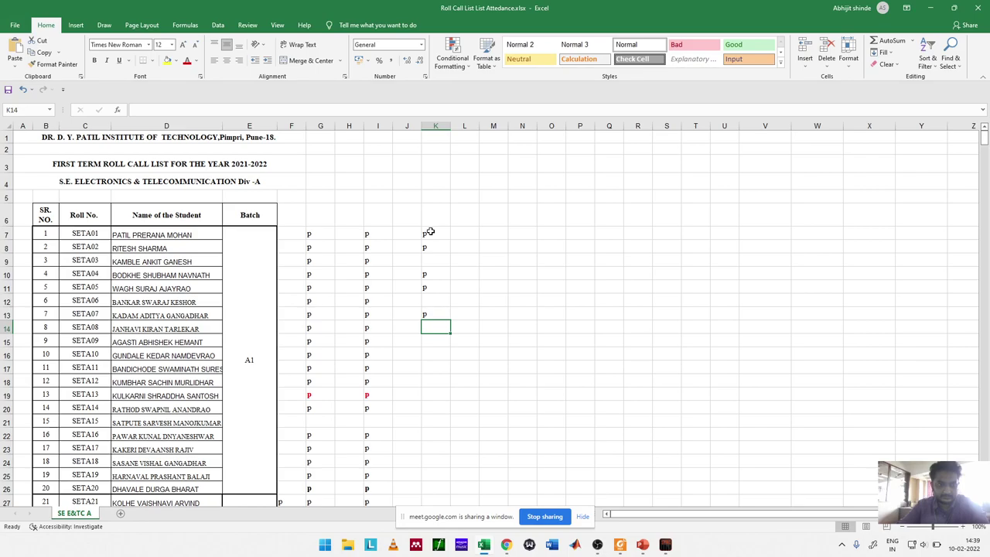
pyautogui.write('p')
pyautogui.press('Return')
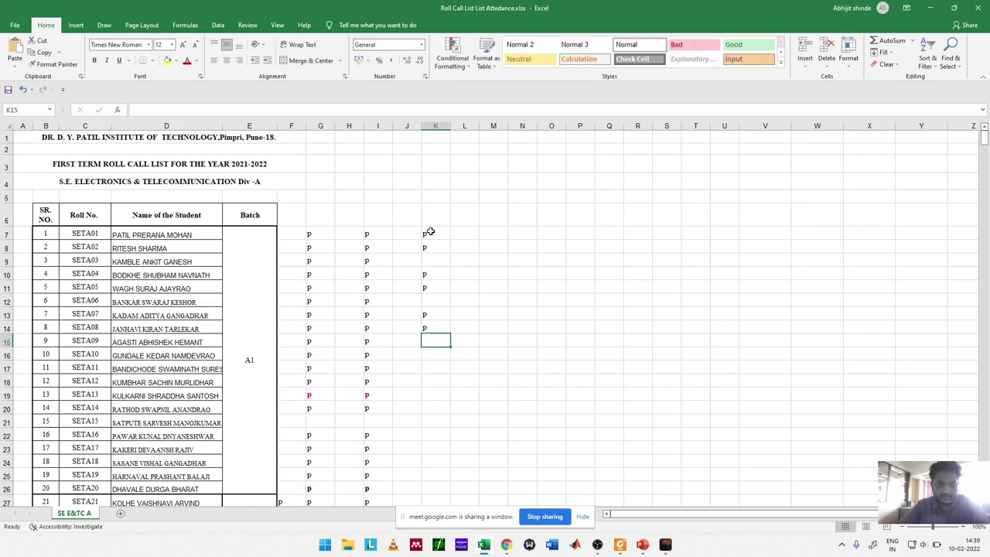
pyautogui.press('Up')
pyautogui.press('Delete')
pyautogui.press('Down')
pyautogui.press('Up')
# Step: Mark the next three students present with p in cells K14, K15 and K16
pyautogui.write('p')
pyautogui.press('Return')
pyautogui.write('p')
pyautogui.press('Return')
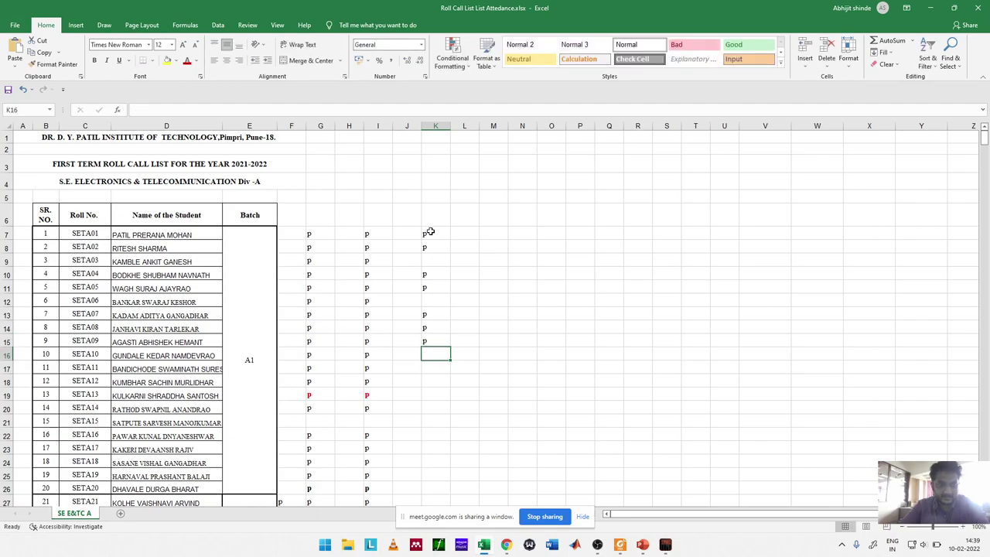
pyautogui.write('p')
pyautogui.press('Return')
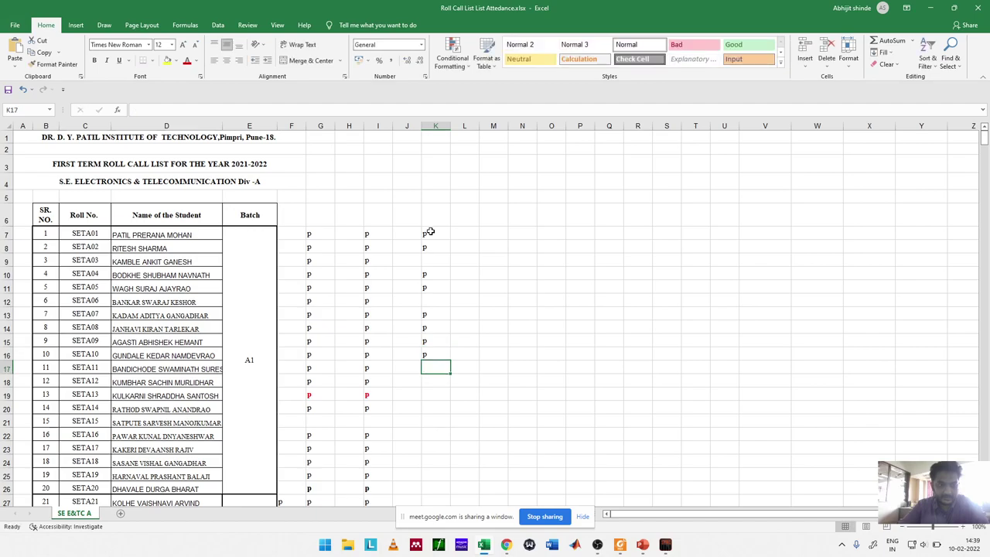
# Step: Leave K17 blank and enter p in cells K18 and K19 for the next two students
pyautogui.press('Return')
pyautogui.write('p')
pyautogui.press('Return')
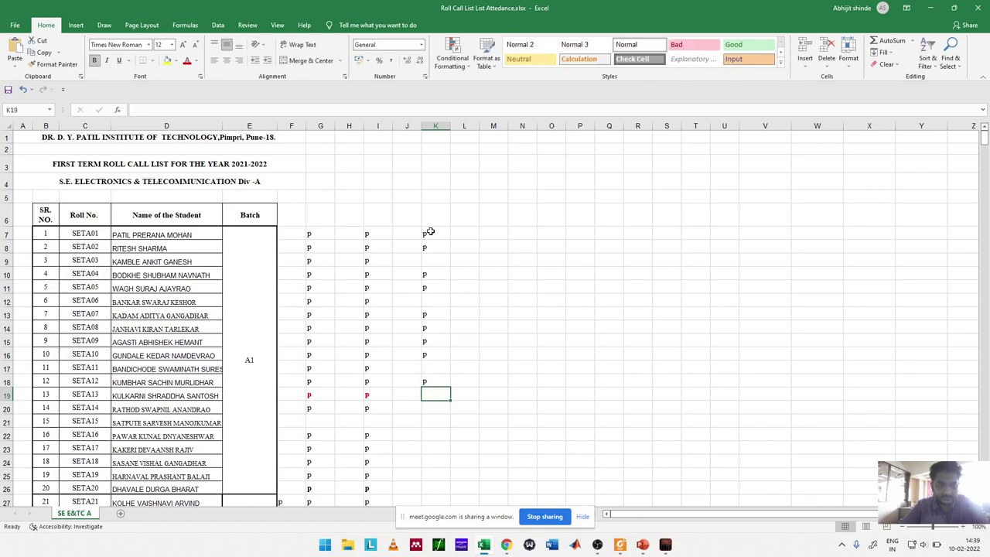
pyautogui.write('p')
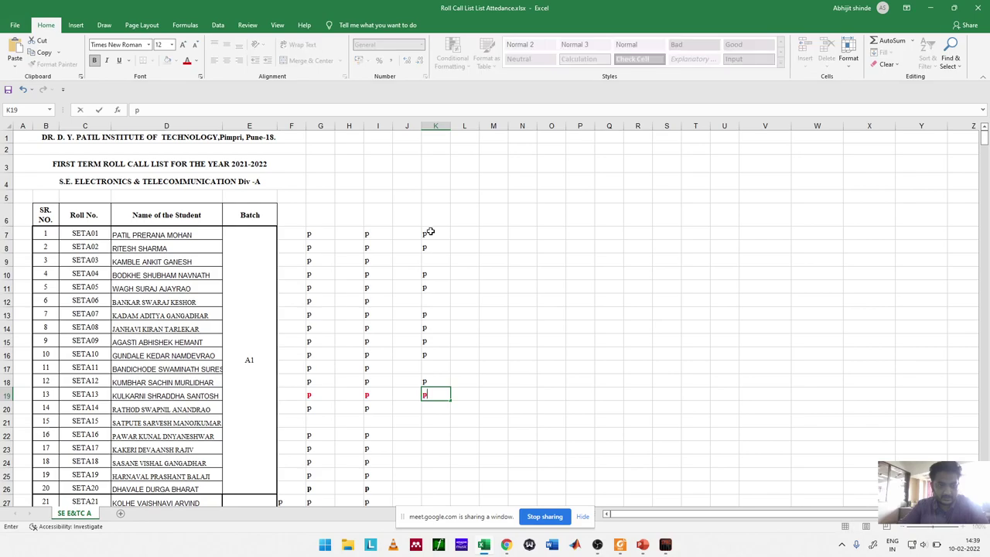
pyautogui.press('Return')
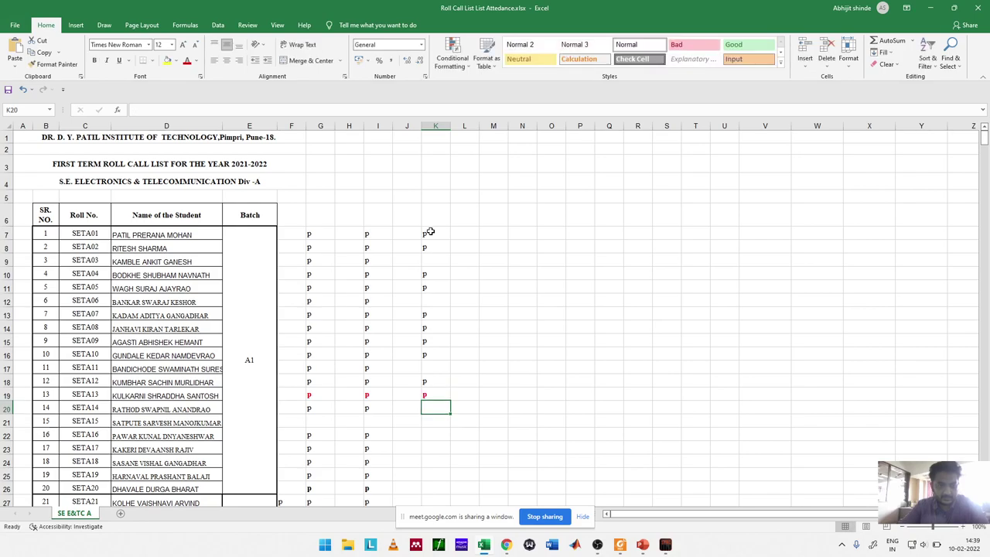
# Step: Leave K20 and K21 blank and enter p in cells K22 and K23
pyautogui.press('Return')
pyautogui.press('Return')
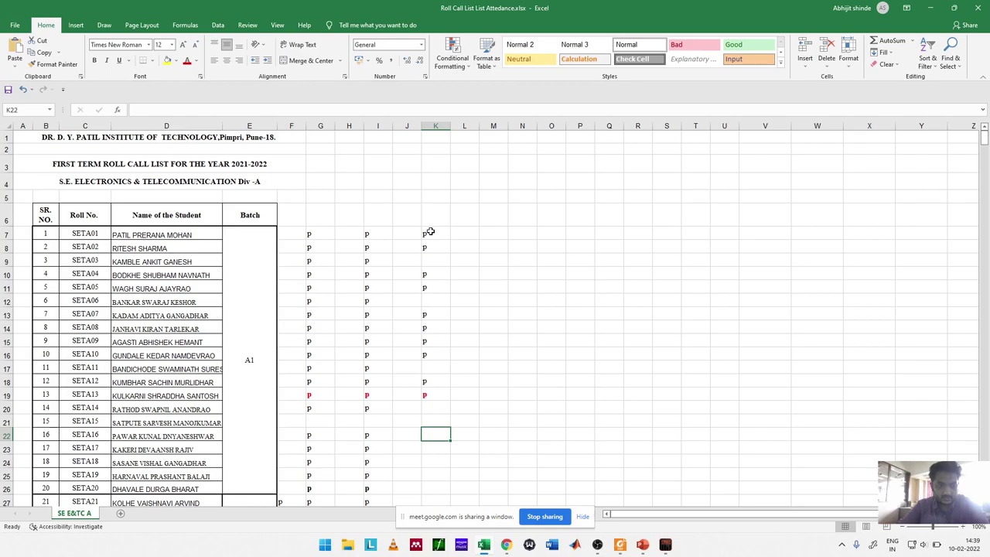
pyautogui.write('p')
pyautogui.press('Return')
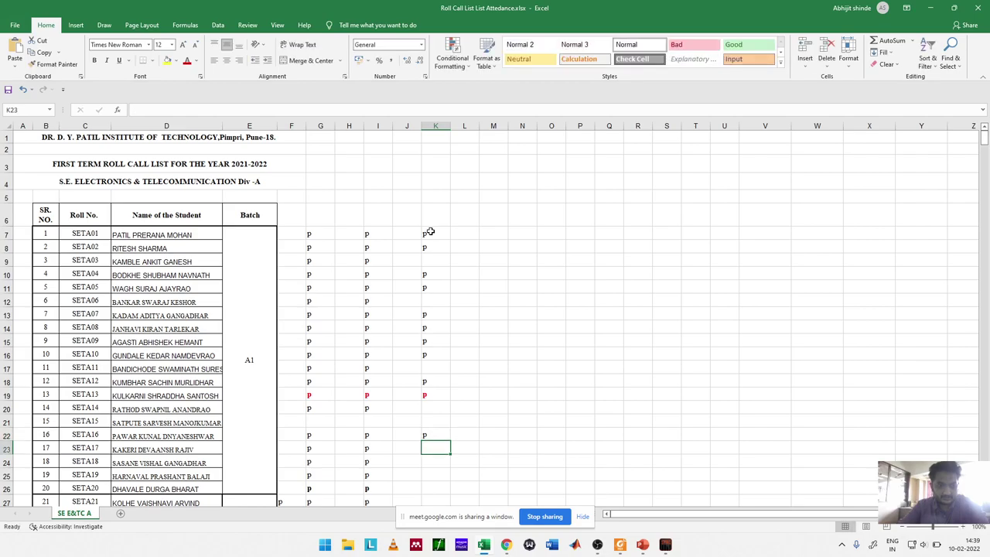
pyautogui.write('p')
pyautogui.press('Return')
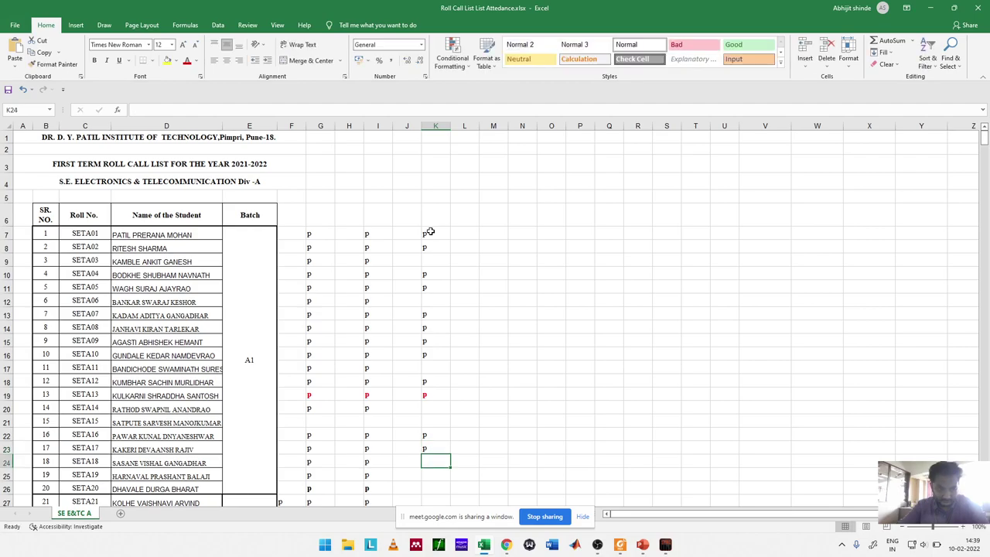
# Step: Leave K24 blank and enter p in cells K25, K26 and K27 to mark those three students present
pyautogui.press('Return')
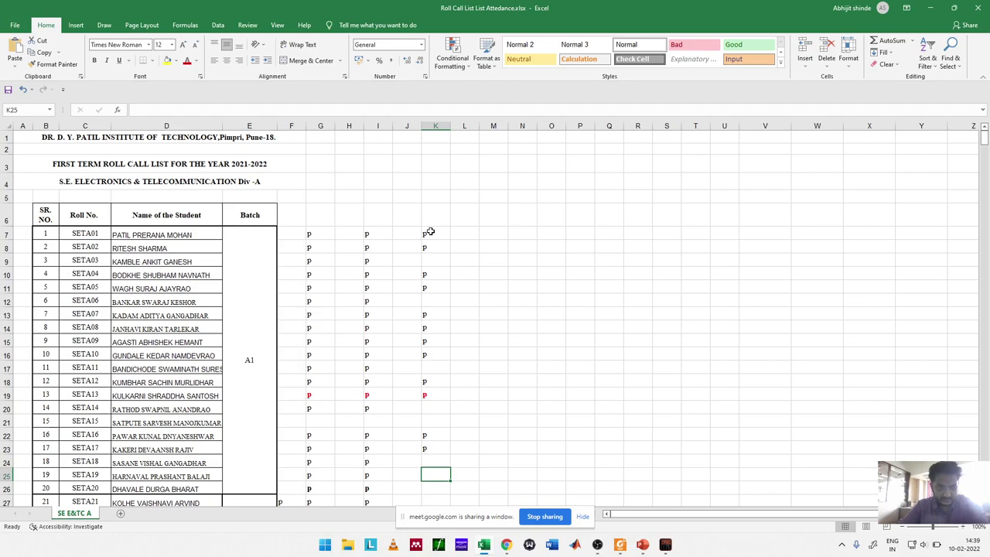
pyautogui.write('p')
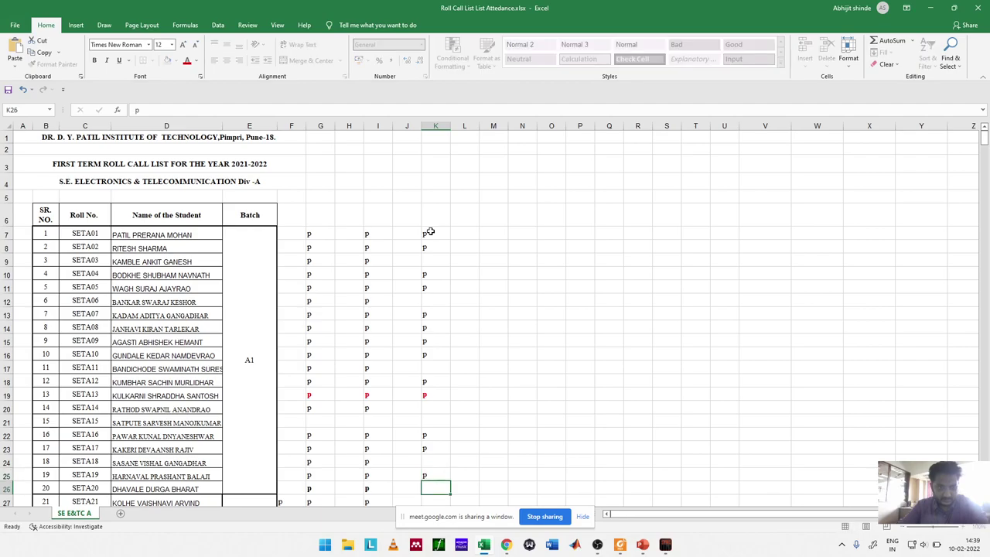
pyautogui.press('Return')
pyautogui.write('p')
pyautogui.press('Return')
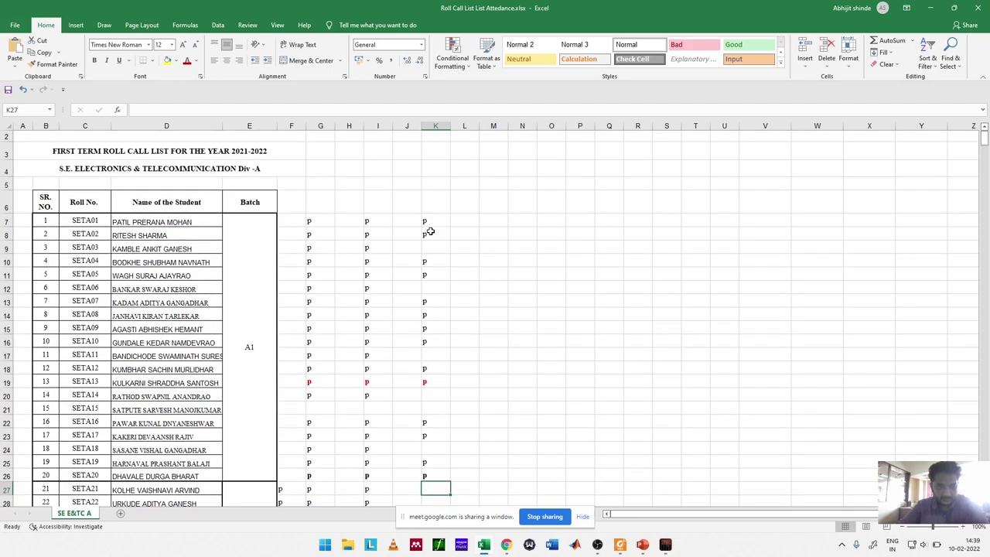
pyautogui.write('p')
pyautogui.press('Return')
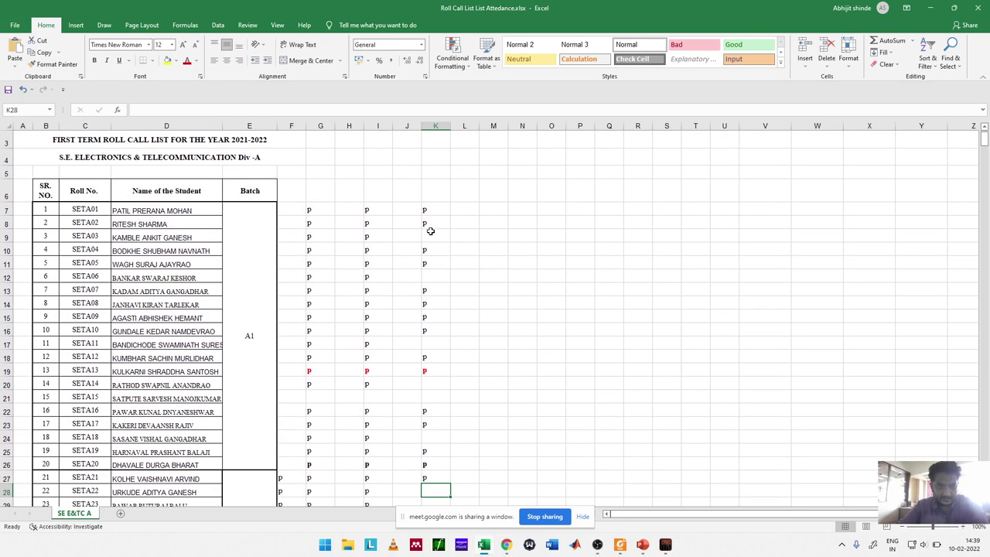
# Step: Enter p in K28 to mark the student with roll number SETA22 present
pyautogui.press('Return')
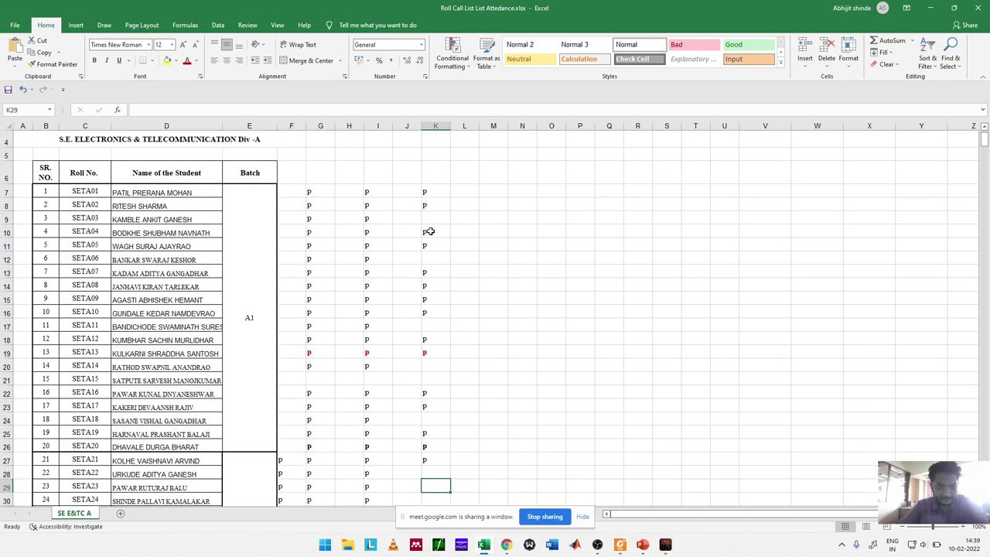
pyautogui.press('Up')
pyautogui.write('p')
pyautogui.press('Return')
# Step: Mark the students in rows 29 and 30 present with p in cells K29 and K30
pyautogui.press('Return')
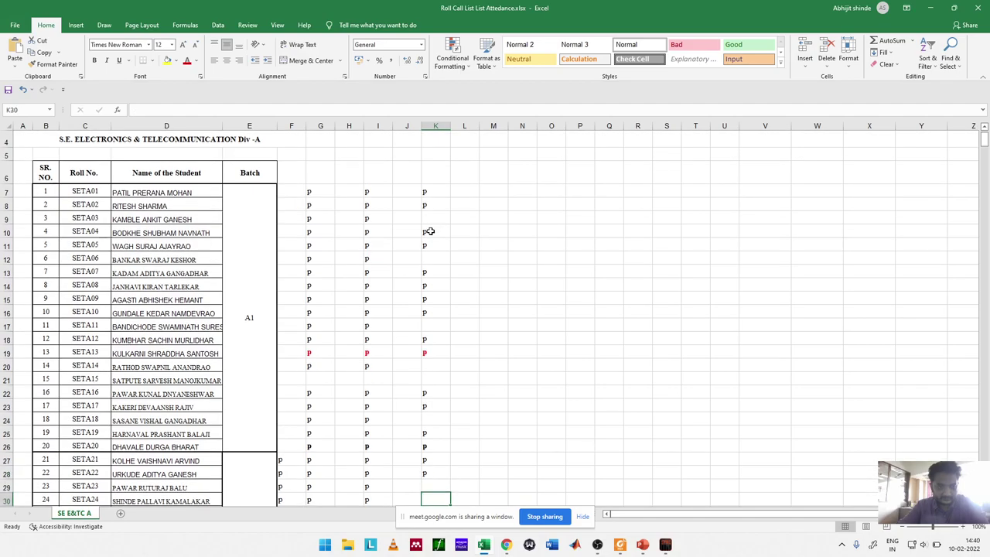
pyautogui.press('Return')
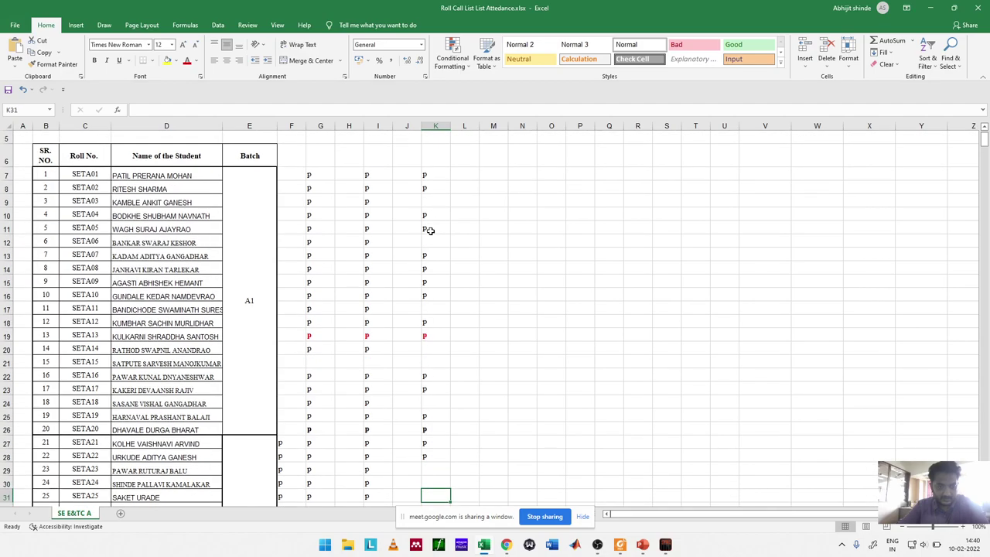
pyautogui.press('Up')
pyautogui.press('Up')
pyautogui.write('p')
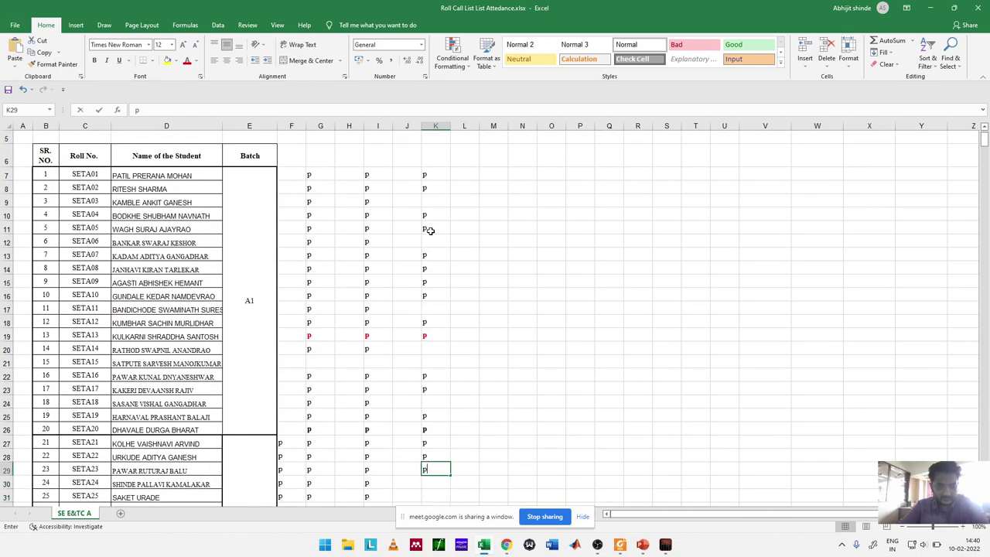
pyautogui.press('Return')
pyautogui.write('p')
pyautogui.press('Return')
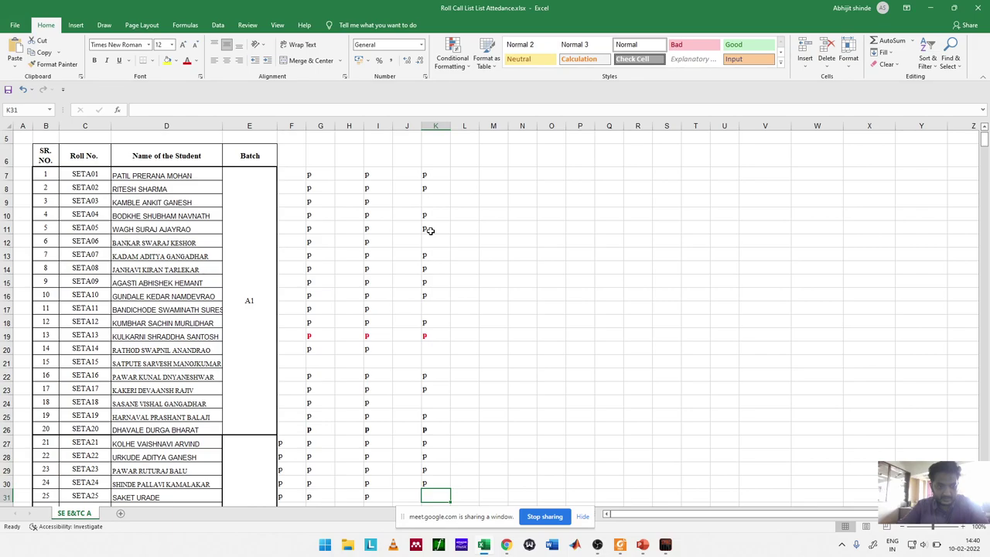
# Step: Enter p in cells K31, K32 and K33 for the next three students
pyautogui.write('p')
pyautogui.press('Return')
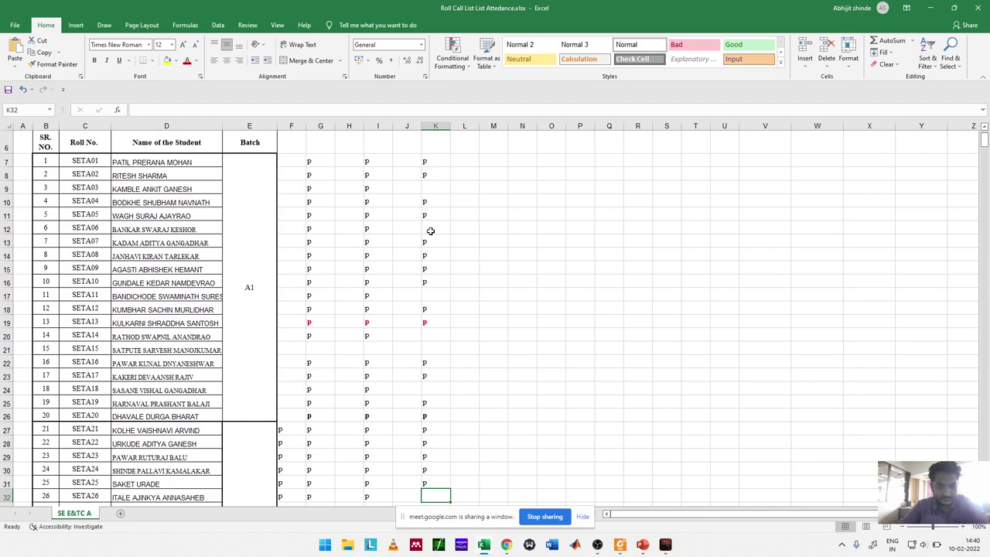
pyautogui.write('p')
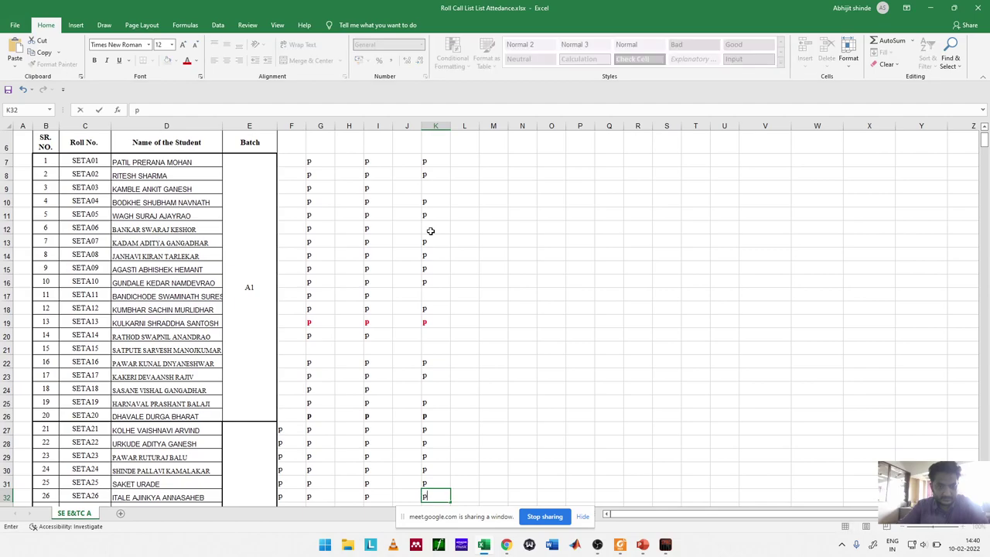
pyautogui.press('Return')
pyautogui.write('p')
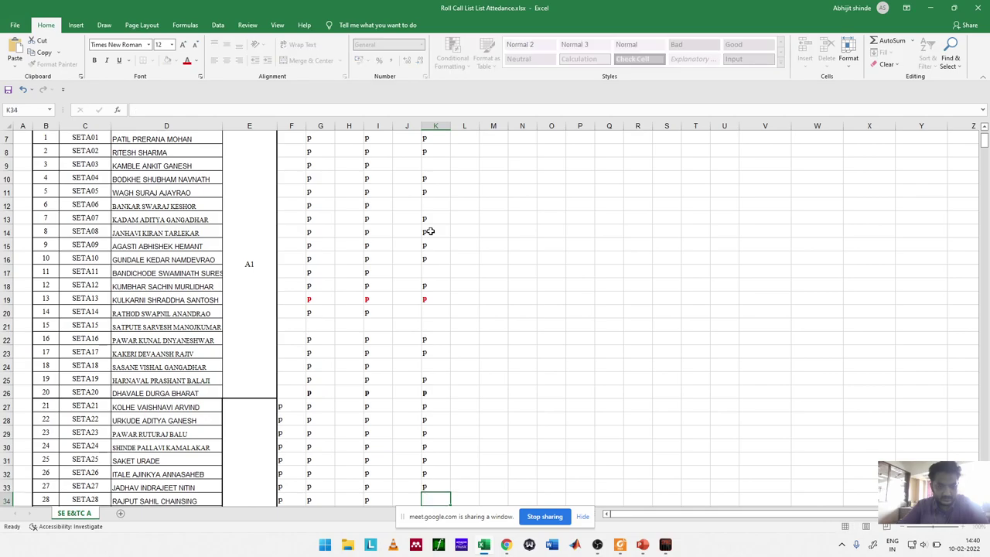
pyautogui.press('Return')
# Step: Mark the students in rows 34 to 36 present with p in cells K34, K35 and K36
pyautogui.write('p')
pyautogui.press('Return')
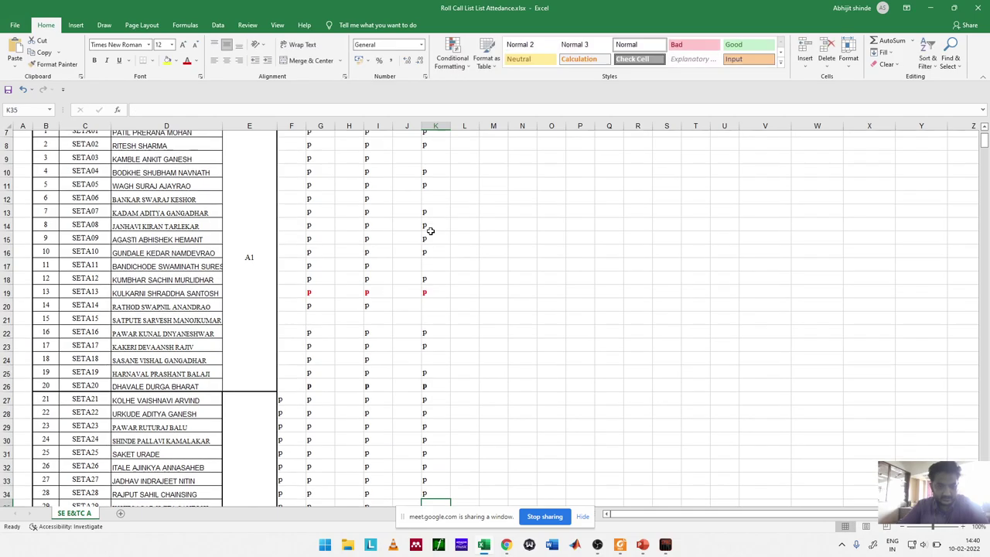
pyautogui.write('p')
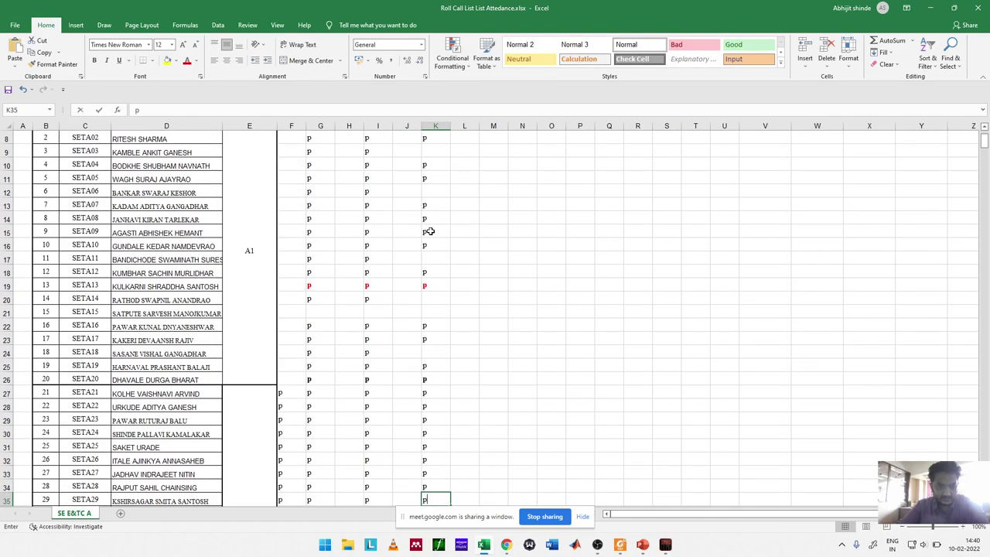
pyautogui.press('Return')
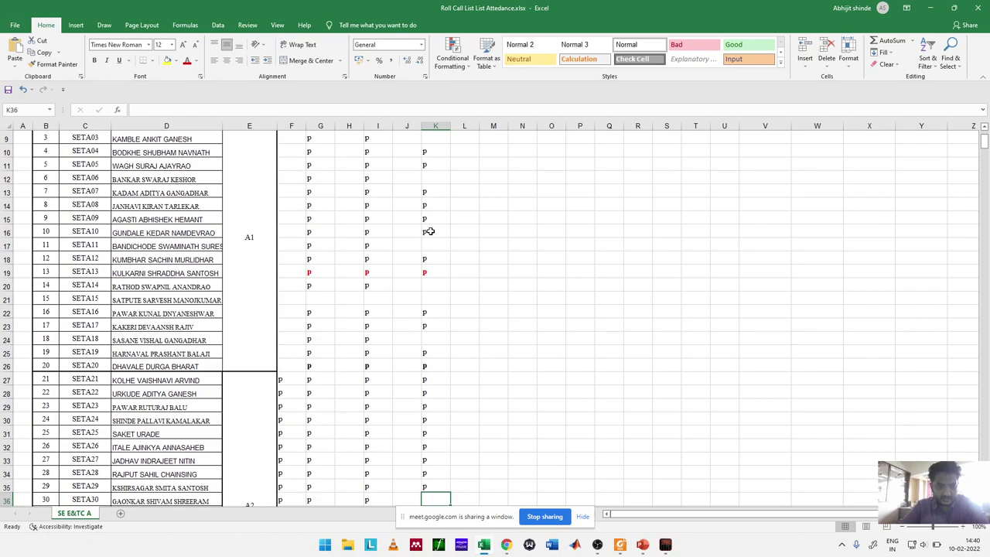
pyautogui.write('p')
pyautogui.press('Return')
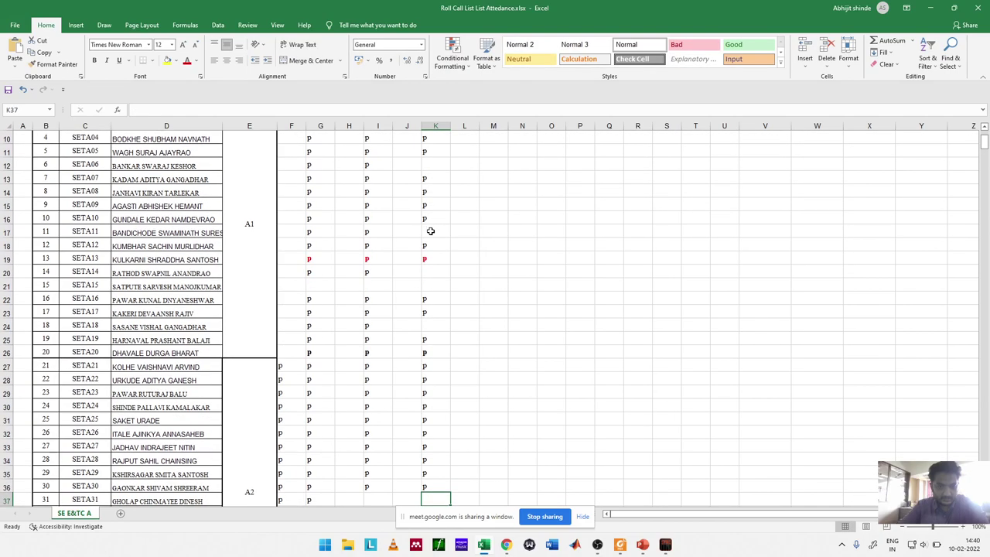
# Step: Enter p in K37 and K38, clear the mark in K37, and enter p in K39
pyautogui.write('p')
pyautogui.press('Return')
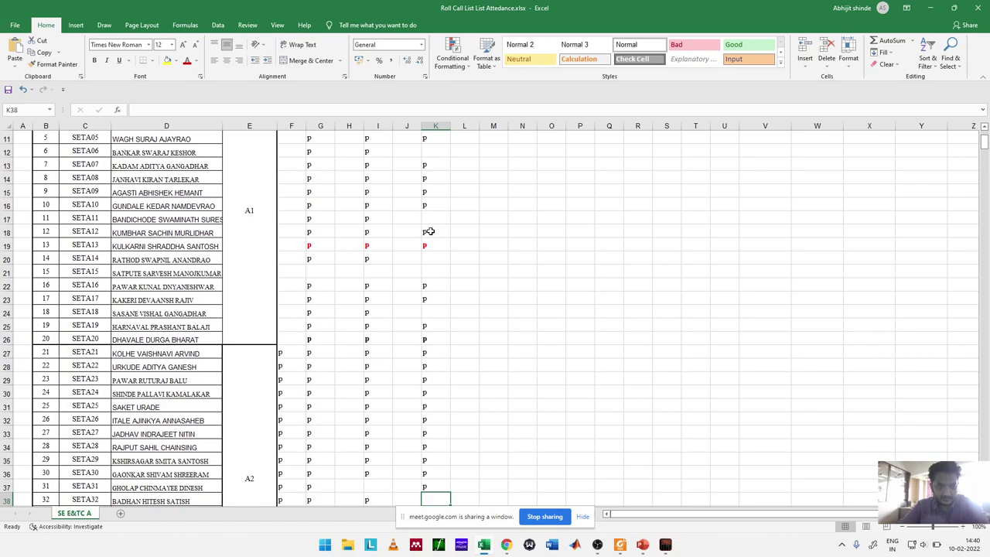
pyautogui.write('p')
pyautogui.press('Return')
pyautogui.press('Up')
pyautogui.press('Up')
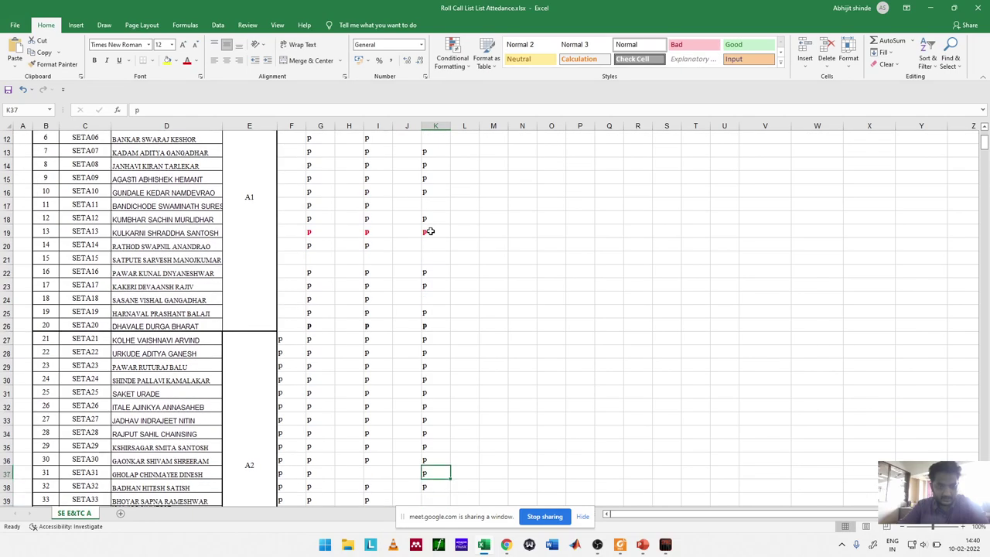
pyautogui.press('Down')
pyautogui.press('Down')
pyautogui.press('Down')
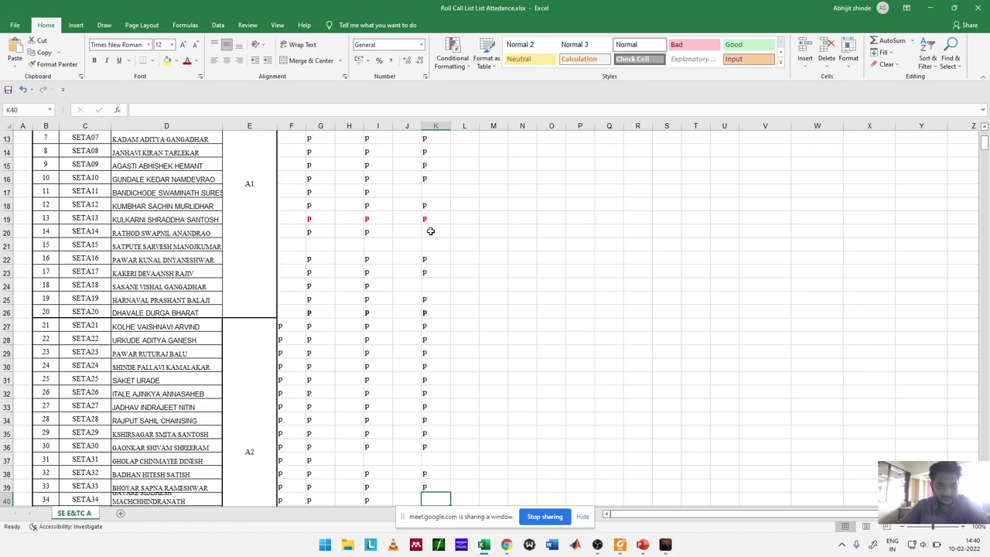
# Step: Examine the full student name in cell D40, which is cut off in the list
pyautogui.press('Left')
pyautogui.press('Left')
pyautogui.press('Left')
pyautogui.press('Left')
pyautogui.press('Left')
pyautogui.press('Left')
pyautogui.press('Left')
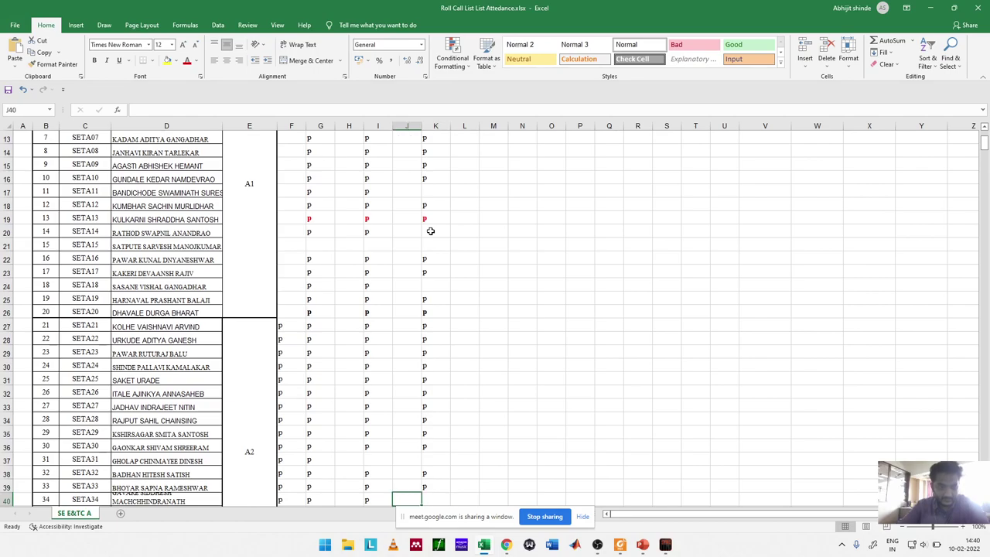
pyautogui.press('Left')
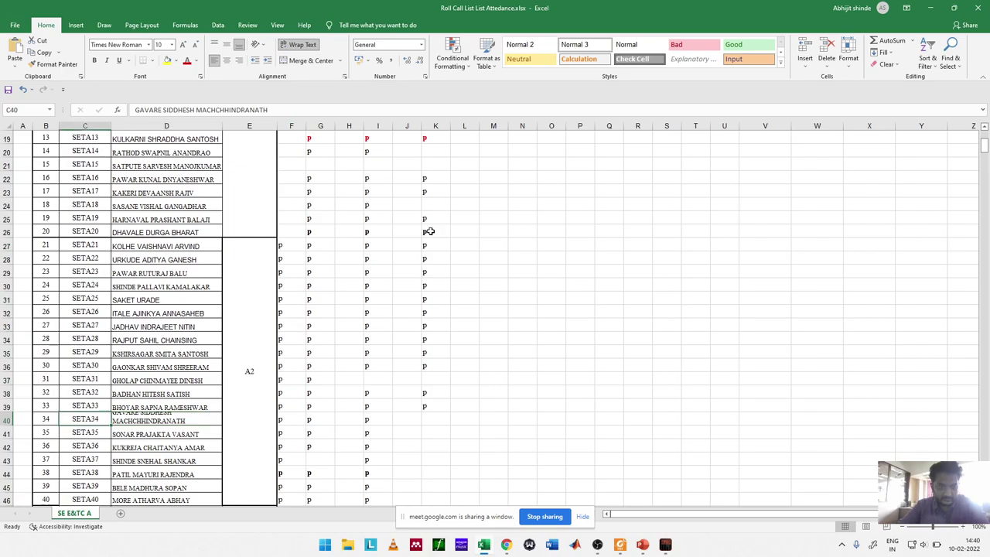
pyautogui.press('Right')
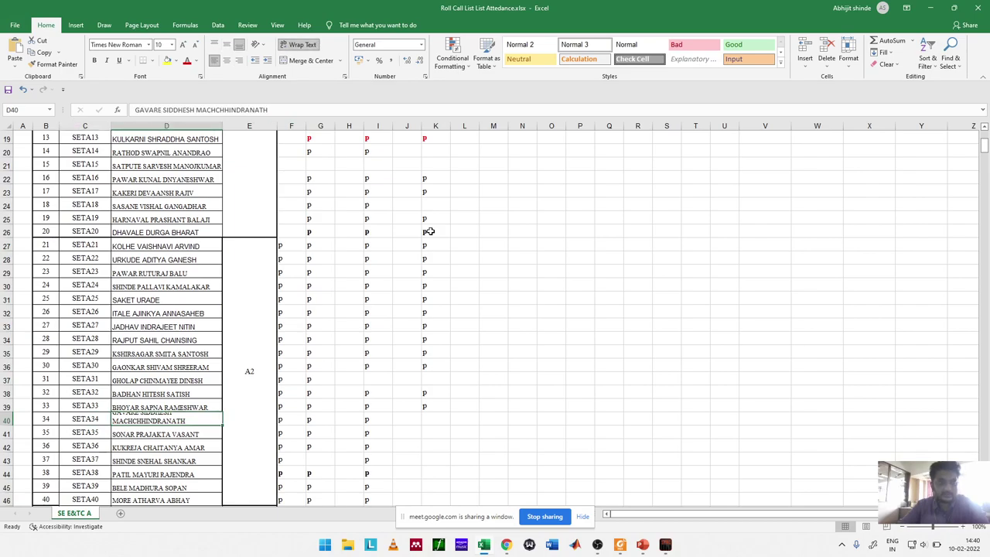
# Step: Enter p in K40 and widen column D to fit the long student name in row 40
pyautogui.press('Right')
pyautogui.press('Right')
pyautogui.press('Right')
pyautogui.press('Right')
pyautogui.press('Right')
pyautogui.press('Right')
pyautogui.press('Right')
pyautogui.write('p')
pyautogui.press('Return')
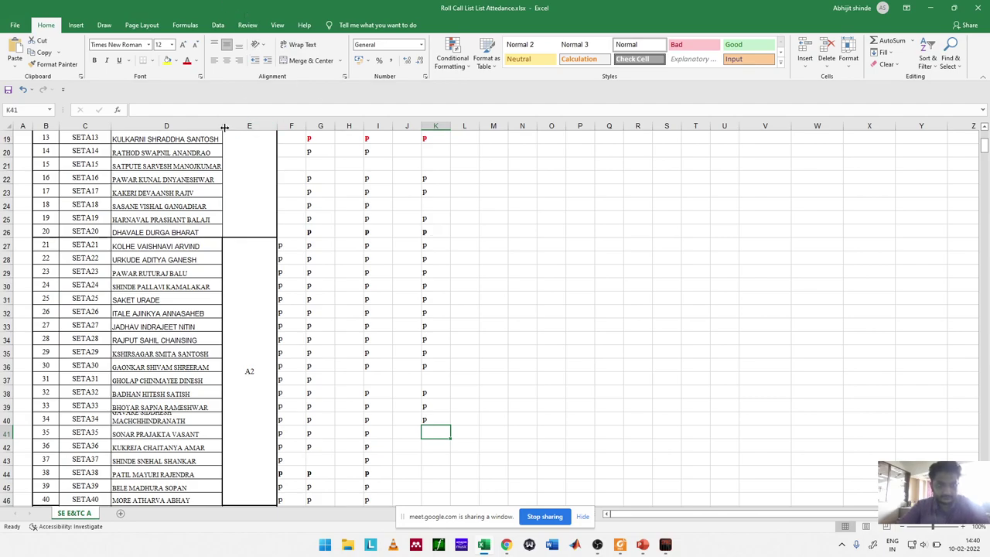
pyautogui.moveTo(229, 124); pyautogui.dragTo(249, 125)
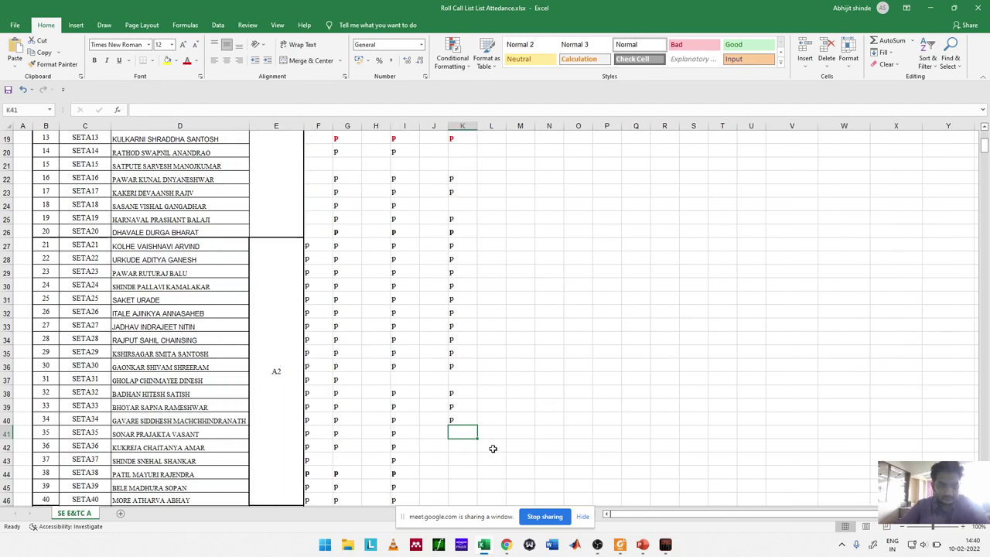
# Step: Mark the next two students present with p in cells K41 and K42
pyautogui.write('p')
pyautogui.press('Return')
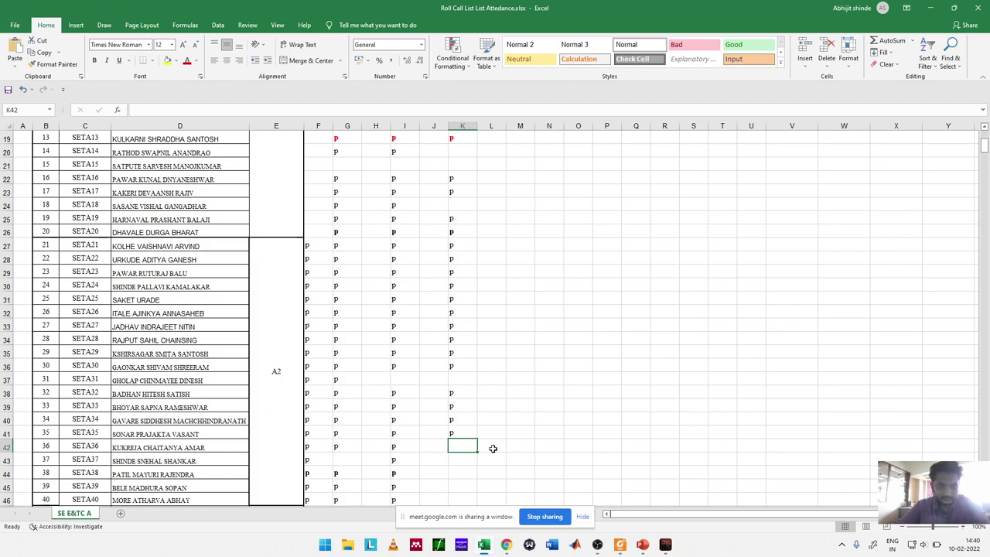
pyautogui.write('p')
pyautogui.press('Return')
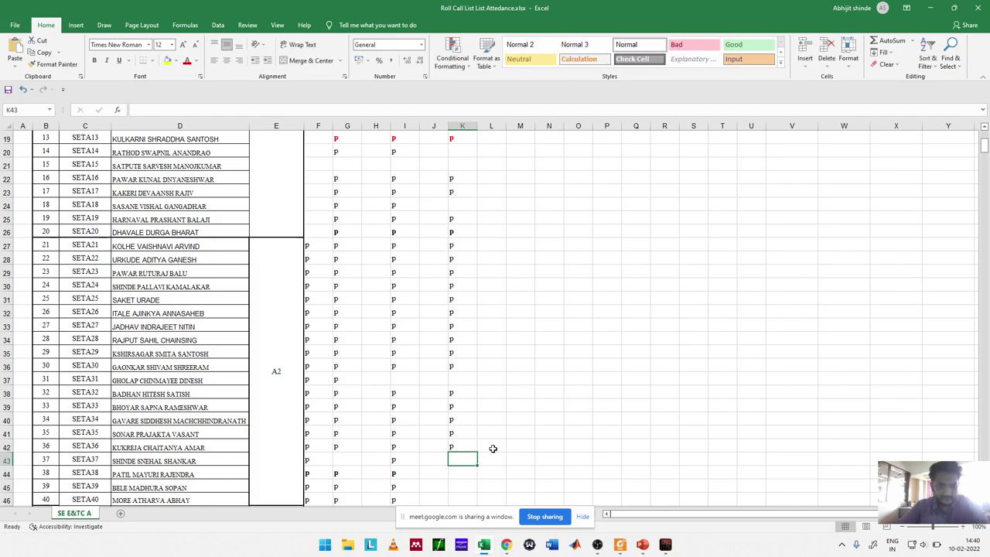
# Step: Enter p in K43, remove it again to leave that cell blank, and enter p in K44
pyautogui.write('p')
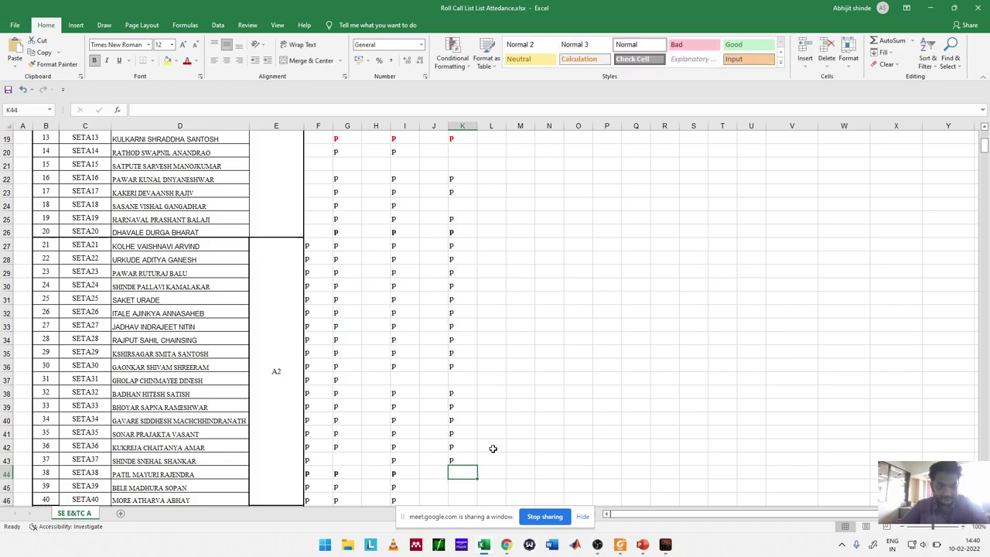
pyautogui.press('Escape')
pyautogui.press('Down')
pyautogui.write('p')
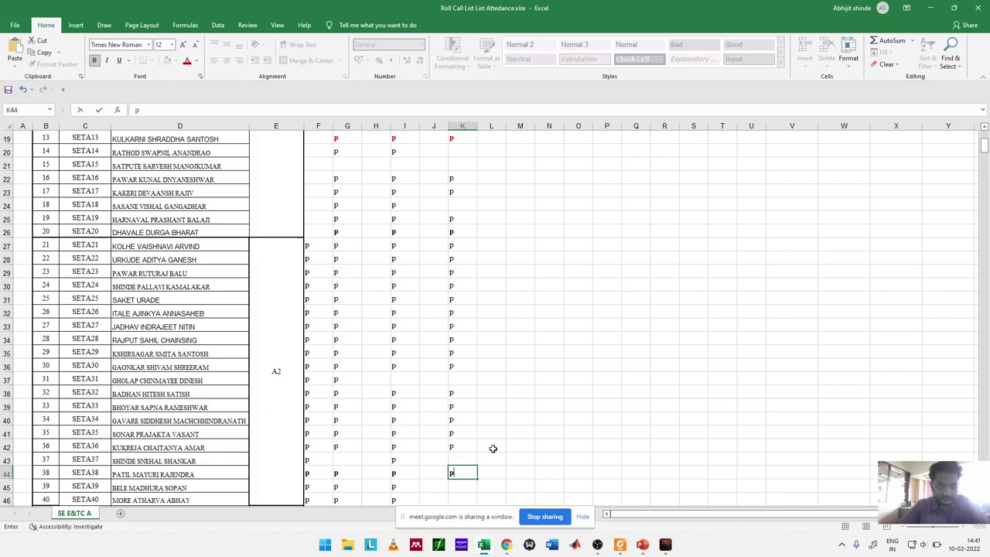
pyautogui.press('Return')
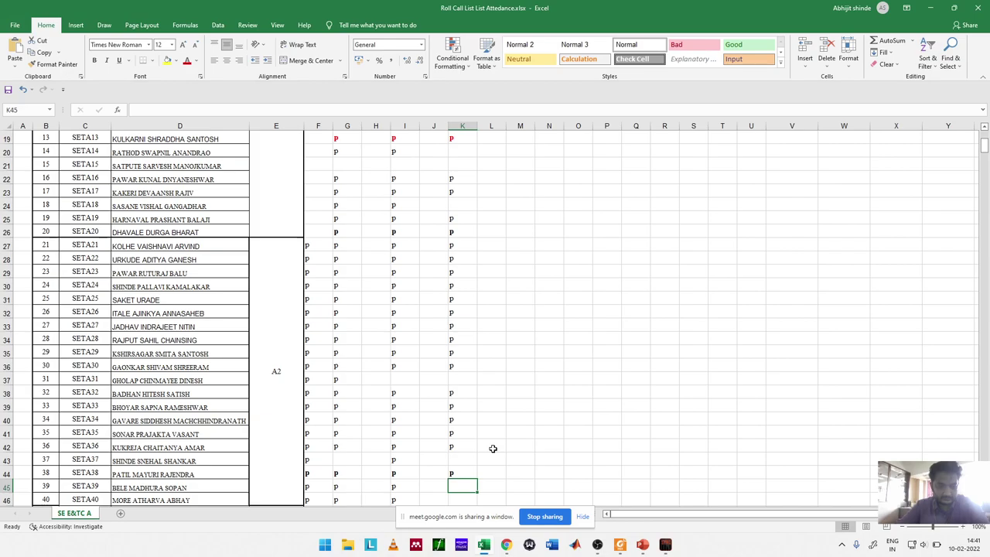
# Step: Enter p in cells K45, K46 and K47 to mark those three students present
pyautogui.write('p')
pyautogui.press('Return')
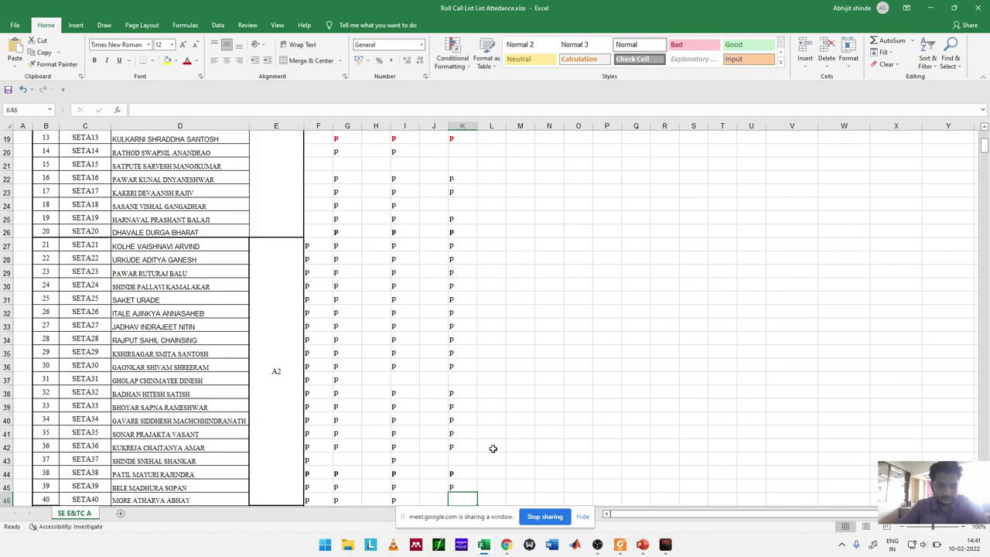
pyautogui.write('p')
pyautogui.press('Return')
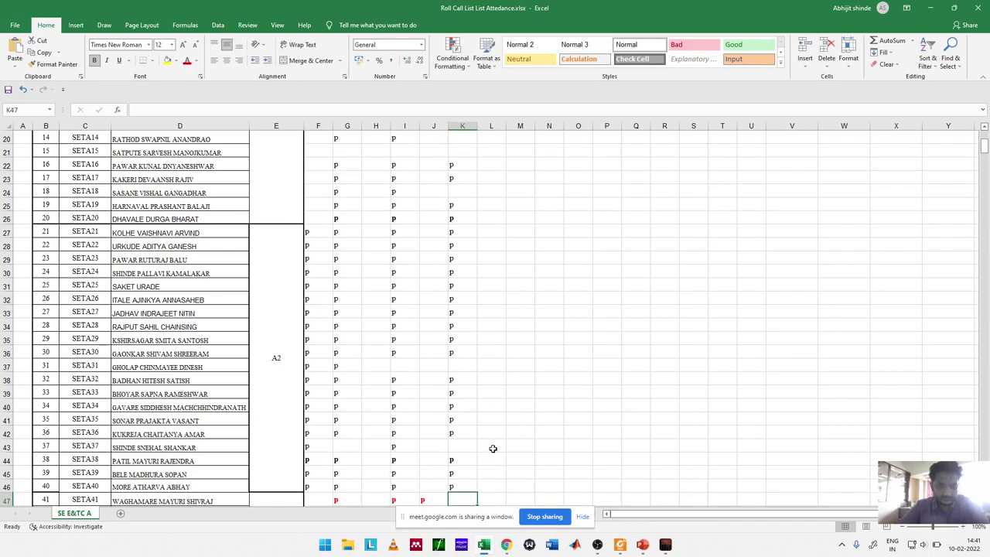
pyautogui.write('p')
pyautogui.press('Return')
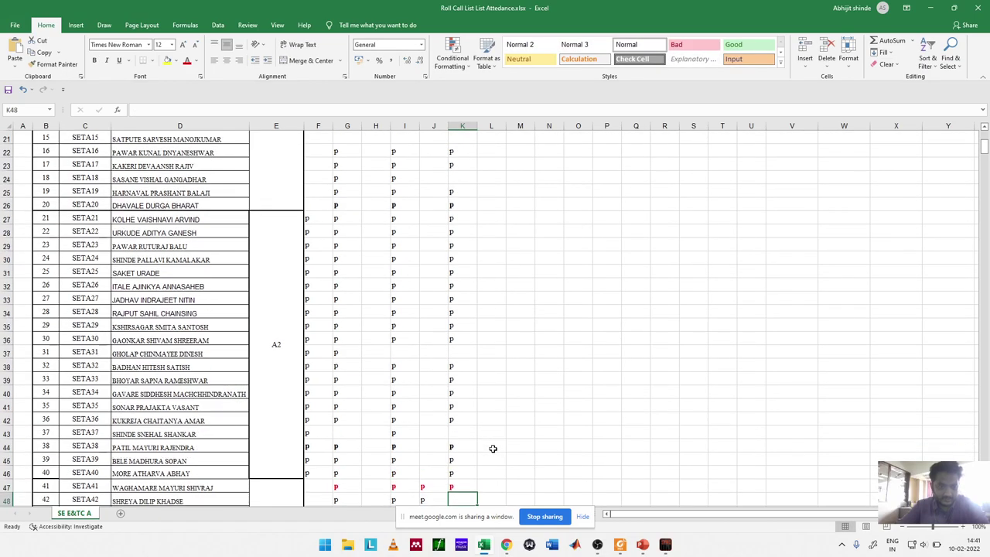
# Step: Mark the students in rows 48 to 50 present with p in cells K48, K49 and K50
pyautogui.write('p')
pyautogui.press('Return')
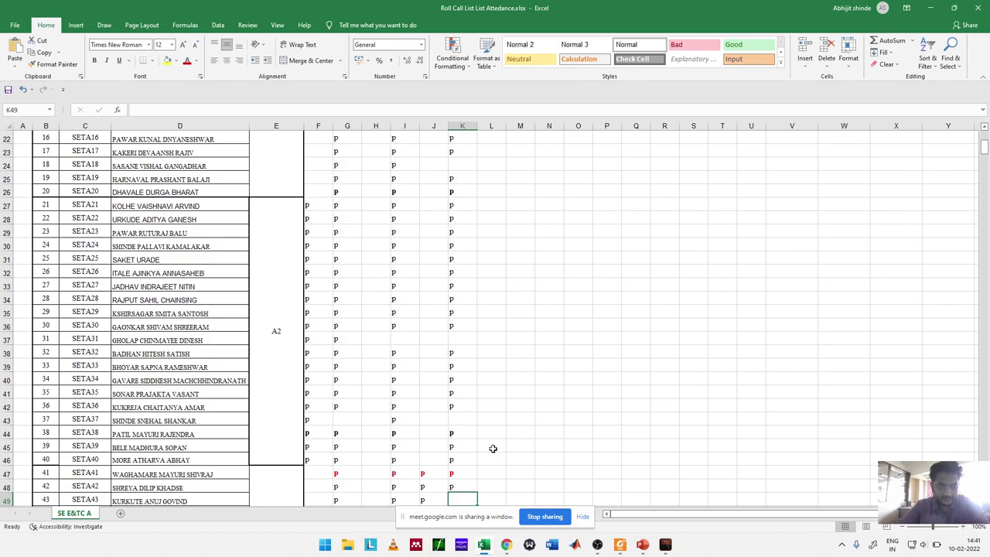
pyautogui.press('Up')
pyautogui.press('Down')
pyautogui.write('p')
pyautogui.press('Return')
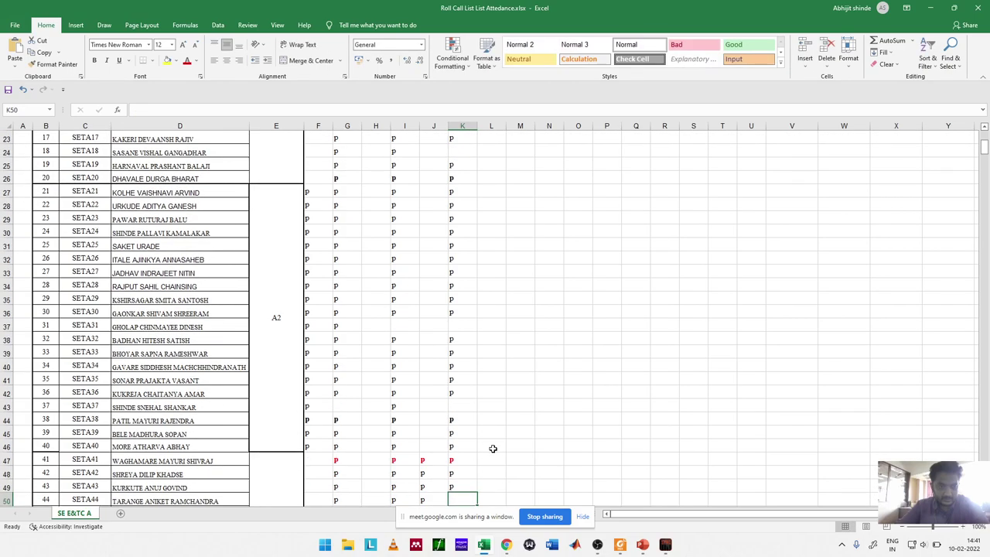
pyautogui.write('p')
pyautogui.press('Return')
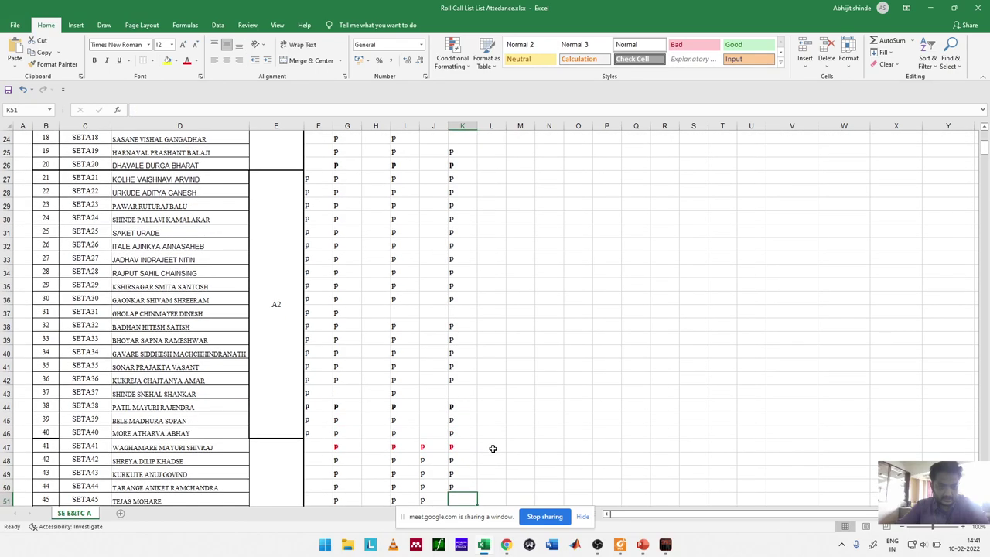
# Step: Mark the students in rows 51 to 53 present with p in cells K51, K52 and K53
pyautogui.write('p')
pyautogui.press('Return')
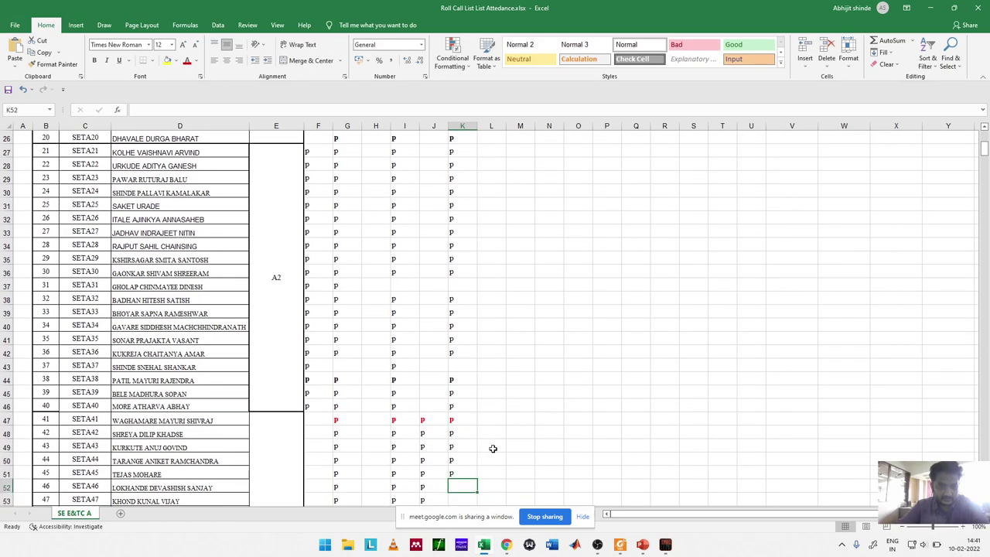
pyautogui.write('p')
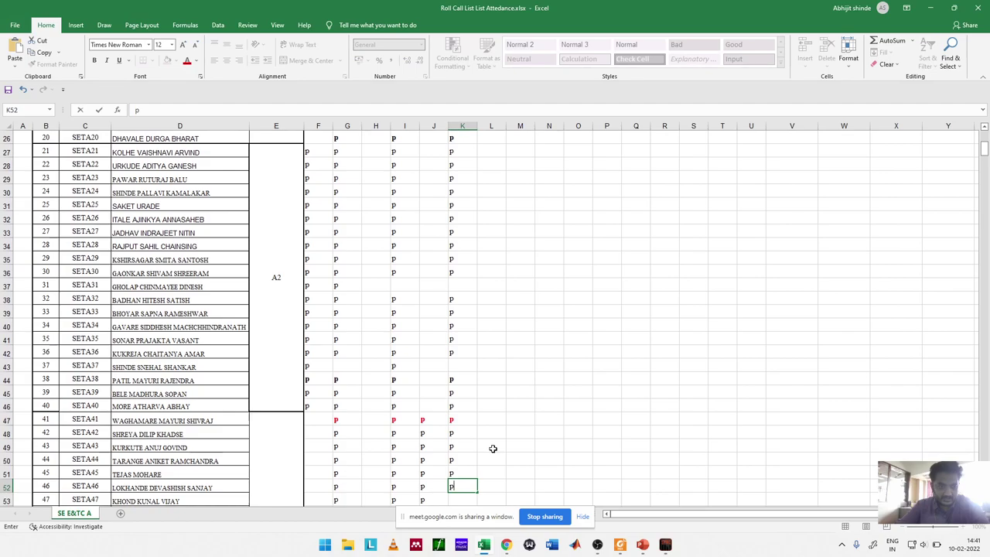
pyautogui.press('Return')
pyautogui.write('p')
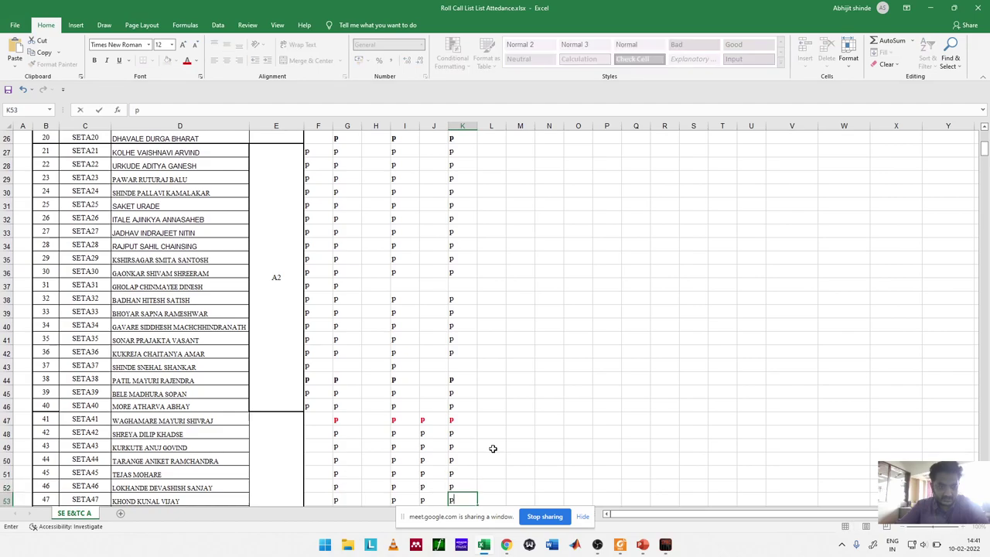
pyautogui.press('Return')
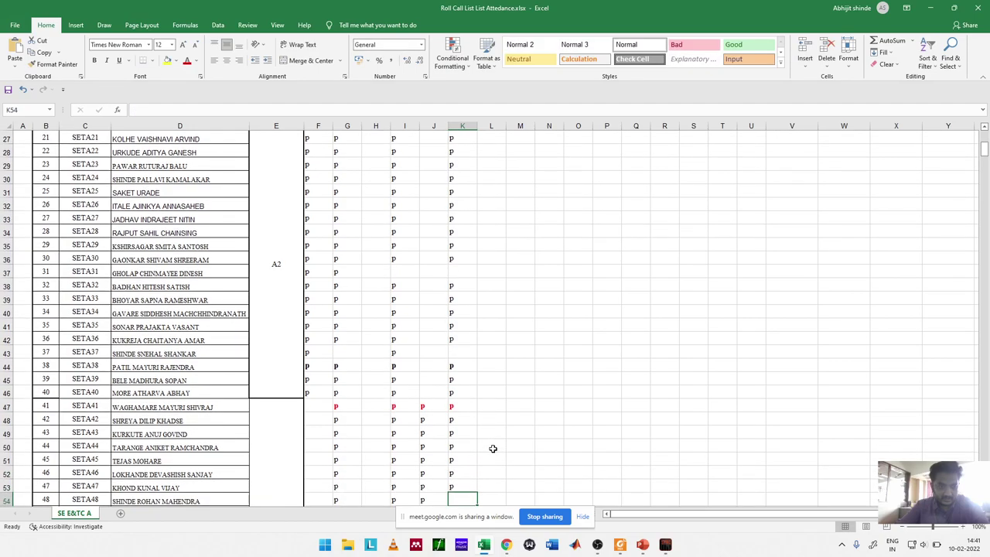
# Step: Enter p in cells K54, K55 and K56 to mark those three students present
pyautogui.write('p')
pyautogui.press('Return')
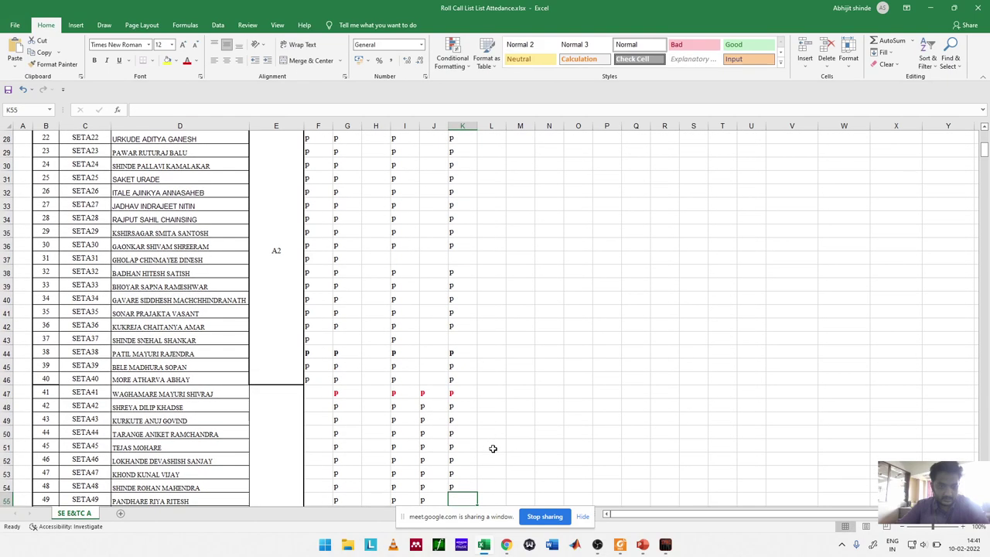
pyautogui.write('p')
pyautogui.press('Return')
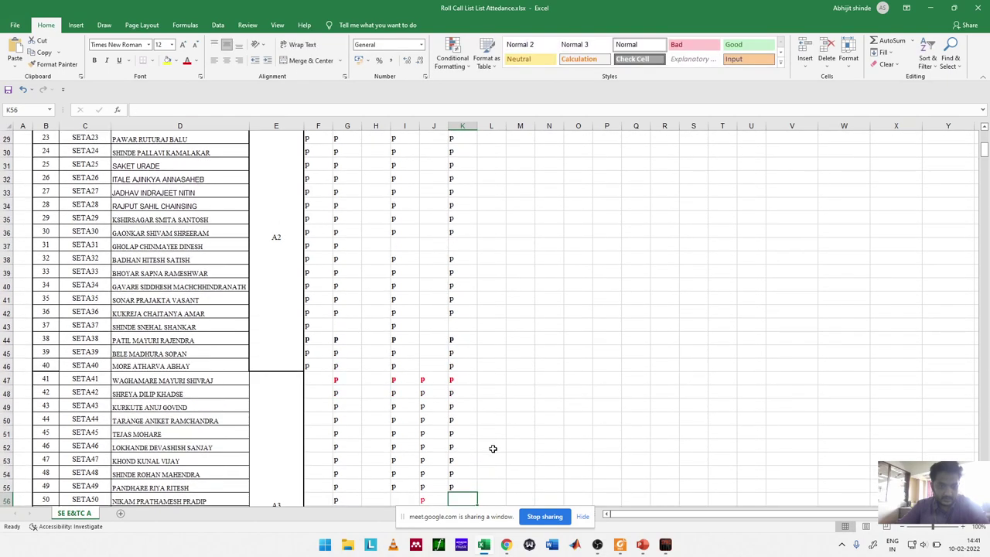
pyautogui.write('p')
pyautogui.press('Return')
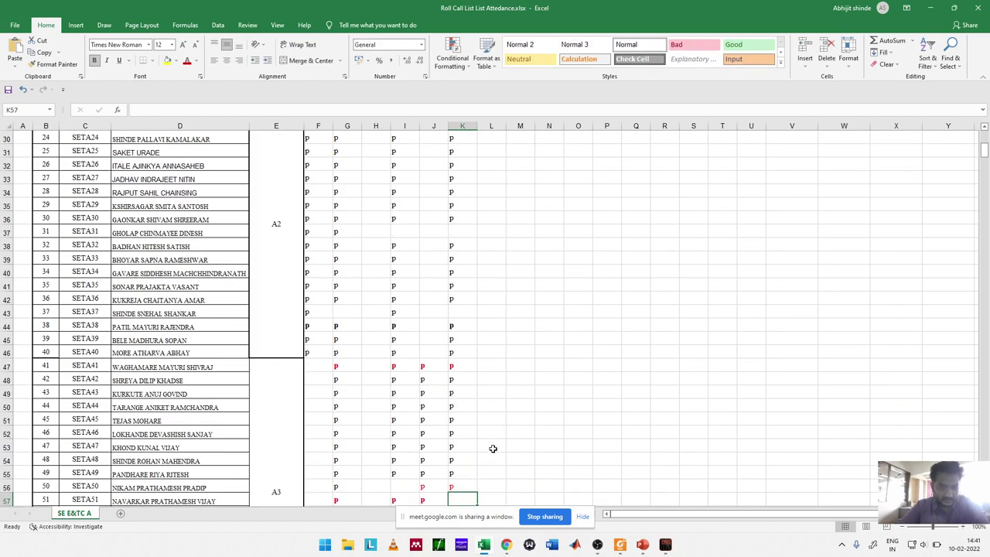
# Step: Mark the students in rows 57 to 59 present with p in cells K57, K58 and K59
pyautogui.write('p')
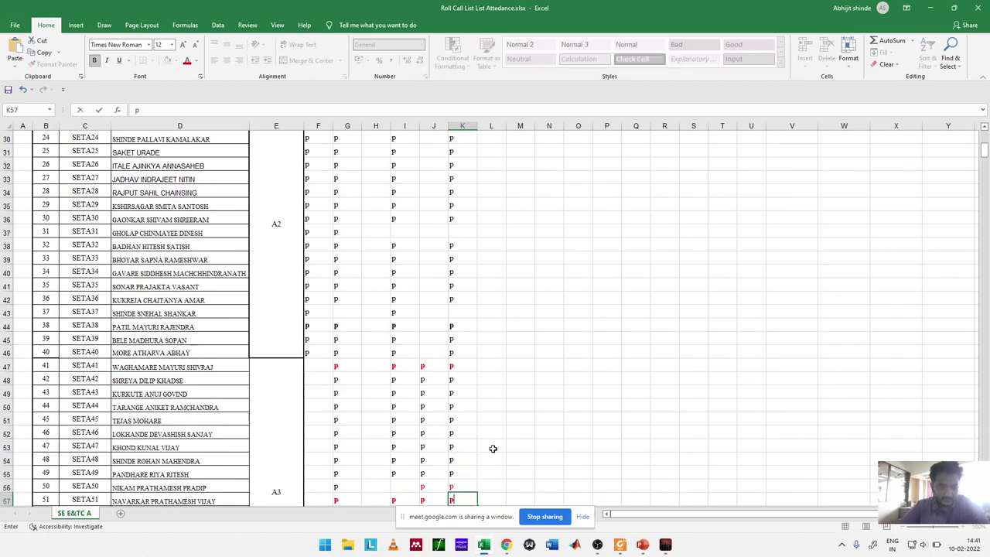
pyautogui.press('Return')
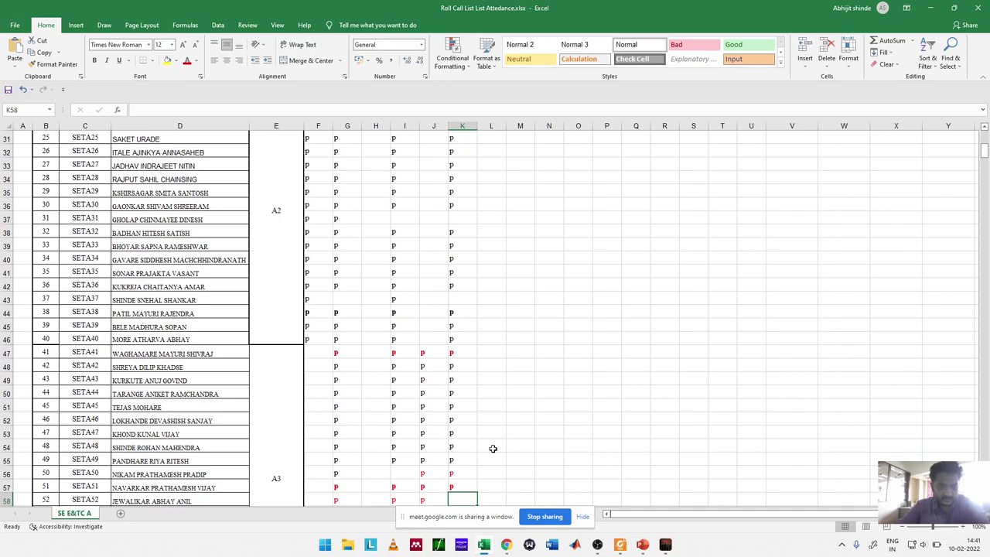
pyautogui.write('p')
pyautogui.press('Return')
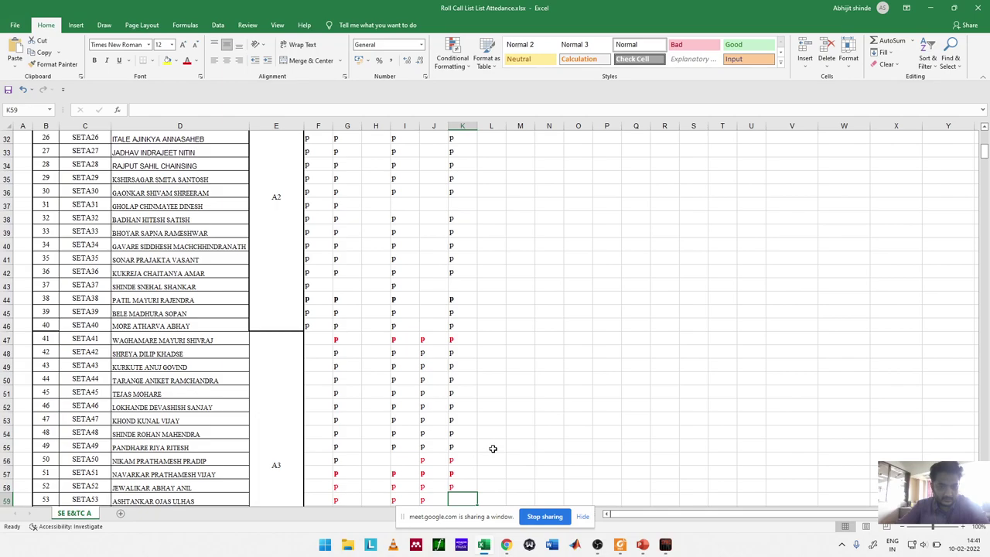
pyautogui.write('p')
pyautogui.press('Return')
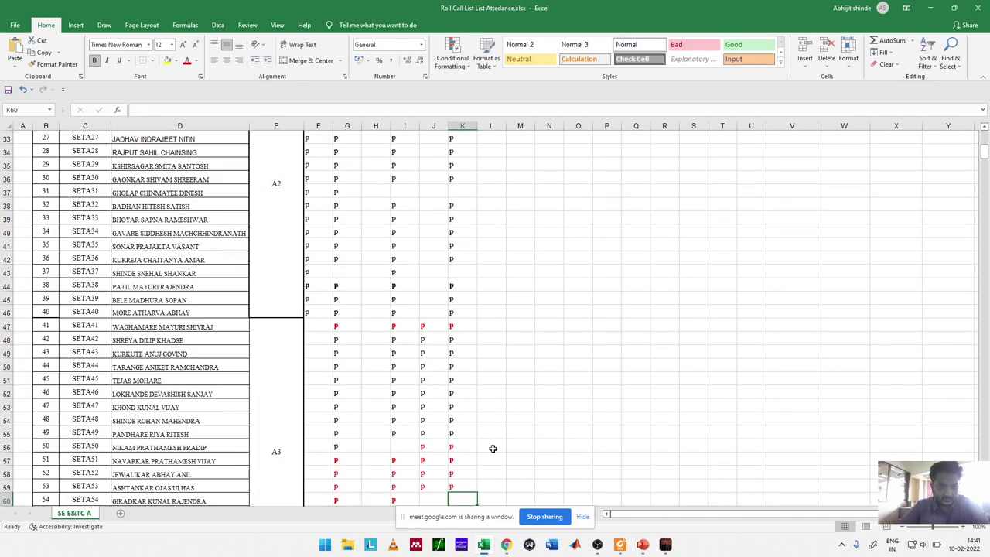
# Step: Enter p in cells K60, K61 and K62 to mark those three students present
pyautogui.write('p')
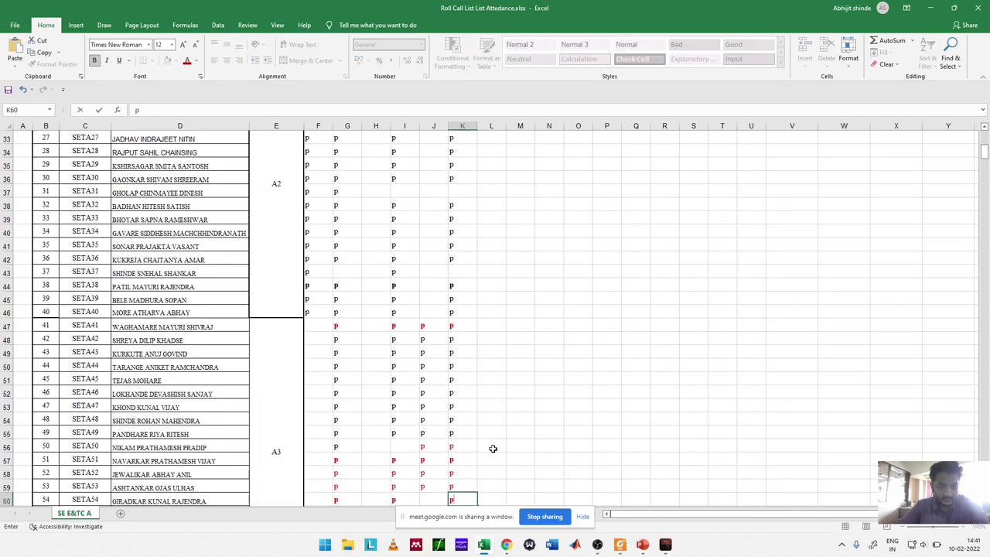
pyautogui.press('Return')
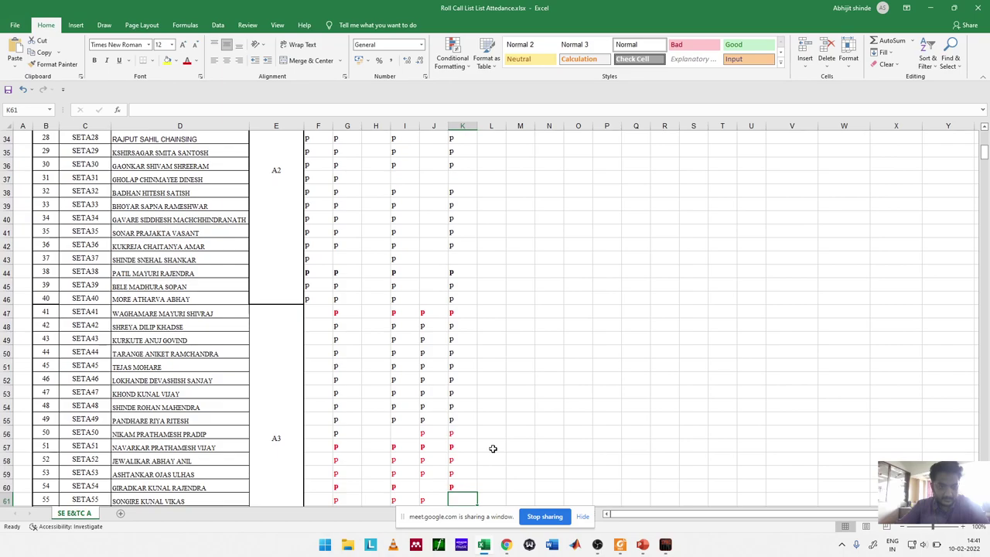
pyautogui.write('p')
pyautogui.press('Return')
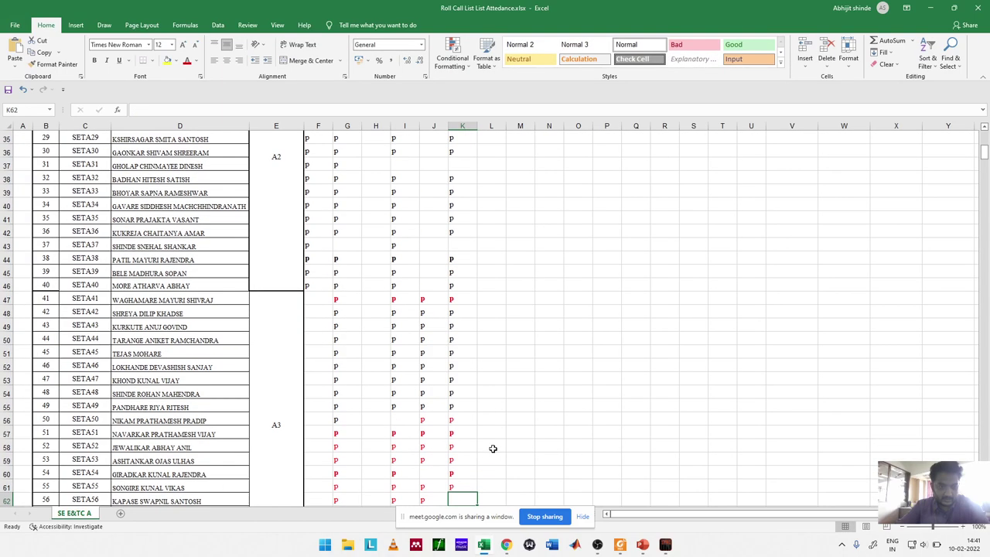
pyautogui.write('p')
pyautogui.press('Return')
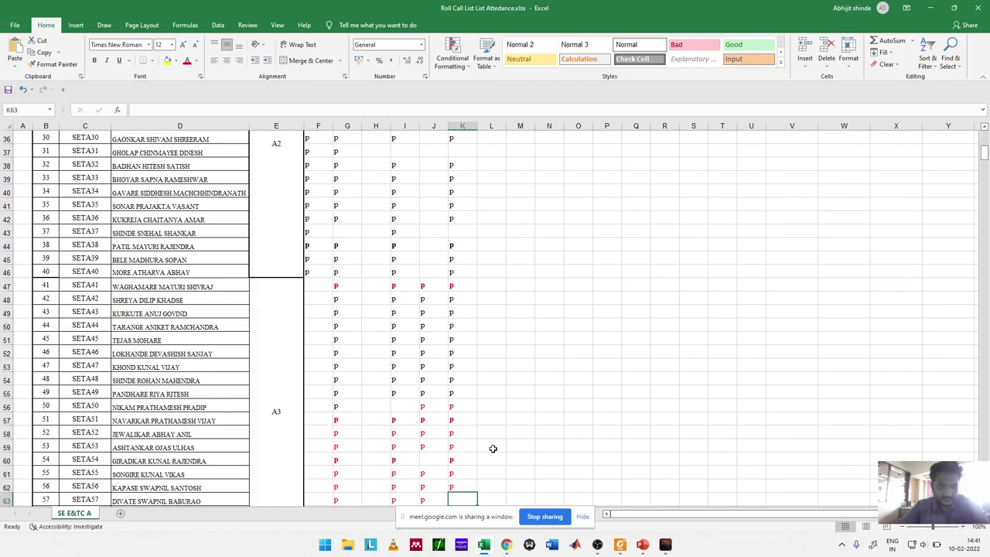
# Step: Clear the p from K62 and mark the next four students present with p in cells K63 to K66
pyautogui.press('Up')
pyautogui.press('Down')
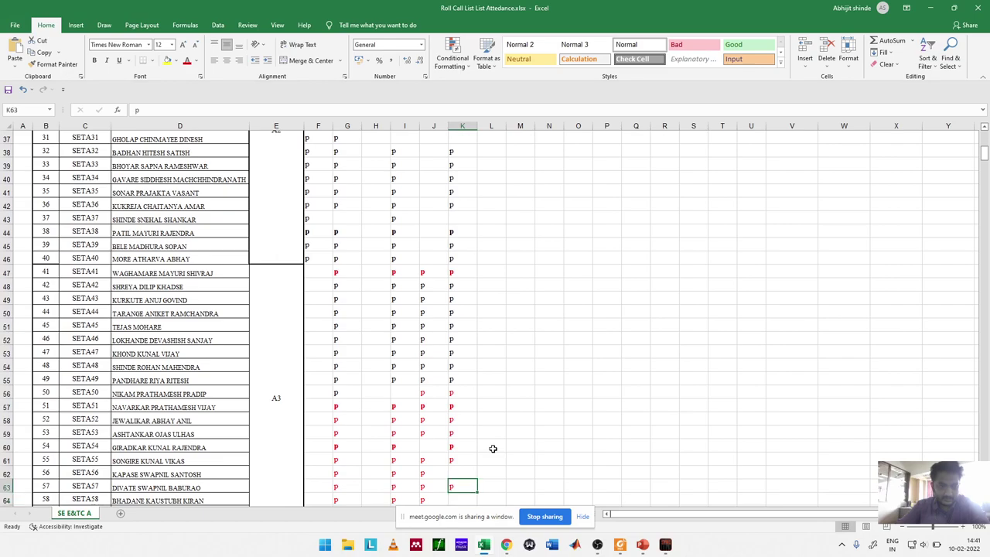
pyautogui.press('Down')
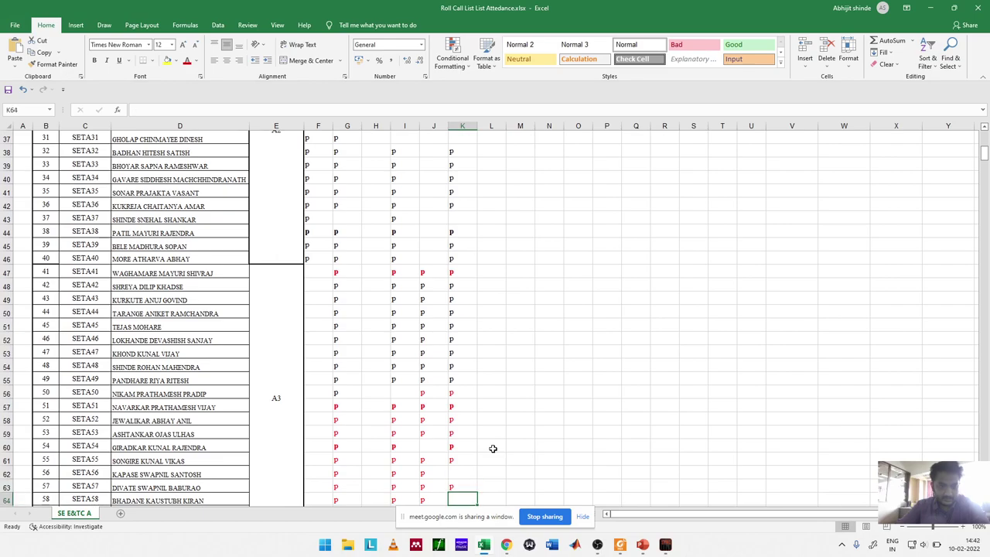
pyautogui.press('Down')
pyautogui.write('p')
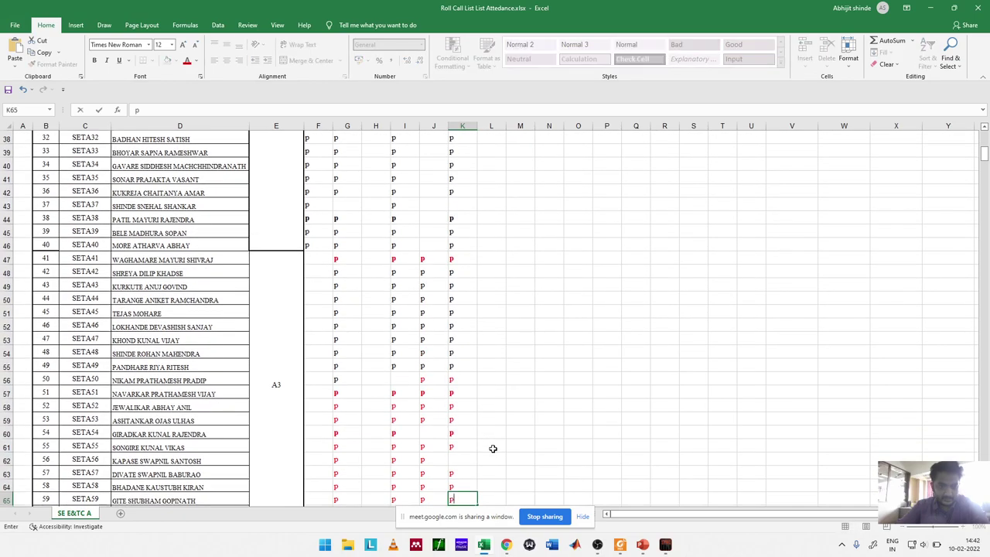
pyautogui.press('Down')
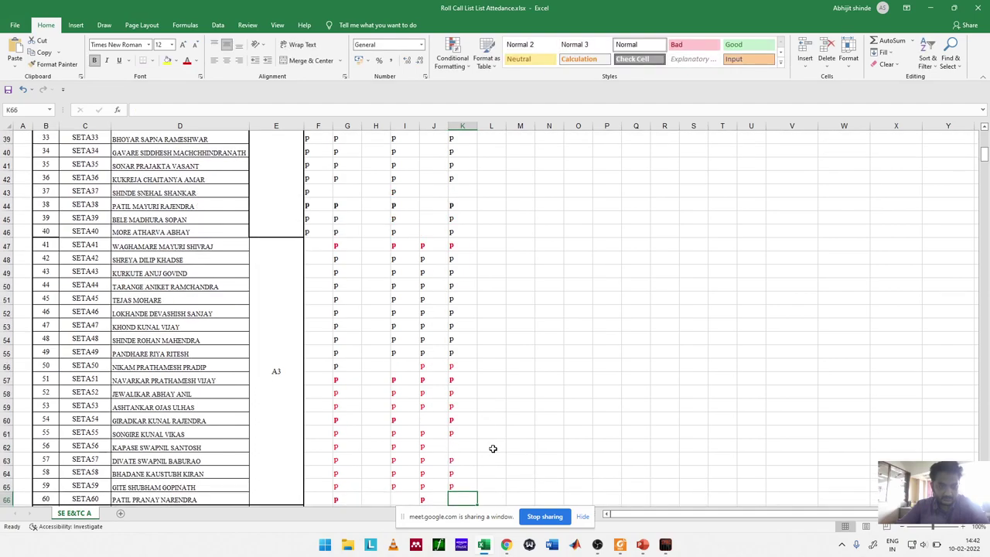
pyautogui.write('p')
pyautogui.press('Down')
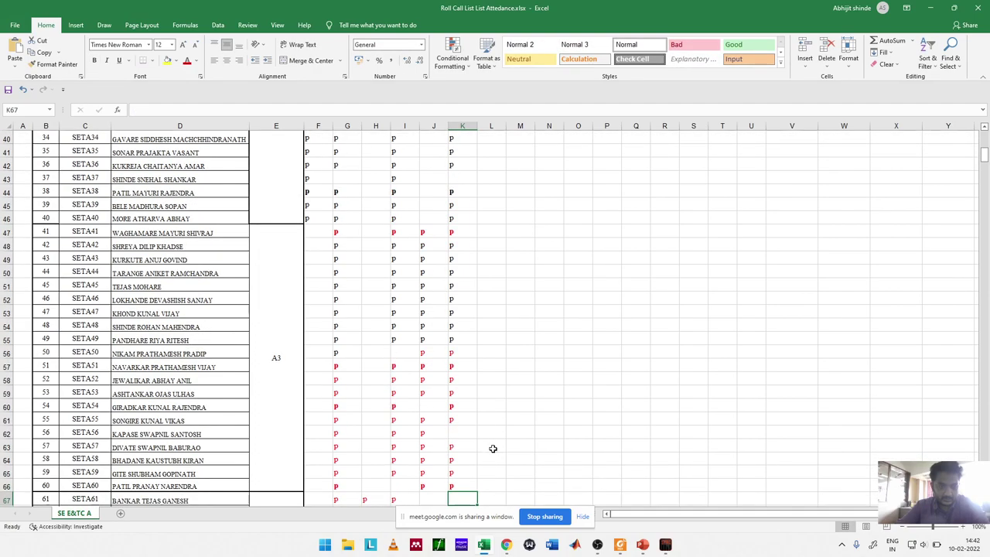
# Step: Go back to the skipped student in row 62 and enter p in K62
pyautogui.press('Up')
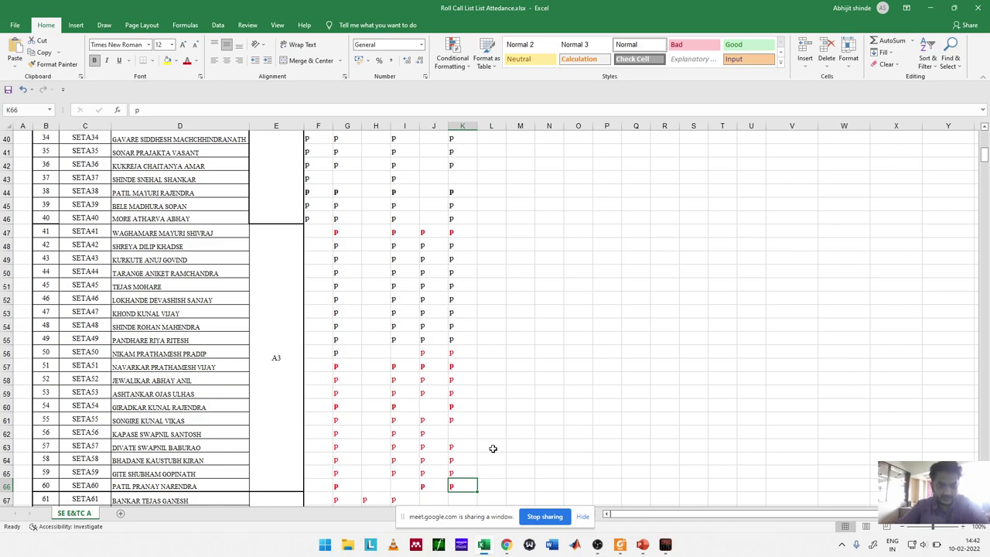
pyautogui.press('Up')
pyautogui.press('Up')
pyautogui.press('Up')
pyautogui.press('Up')
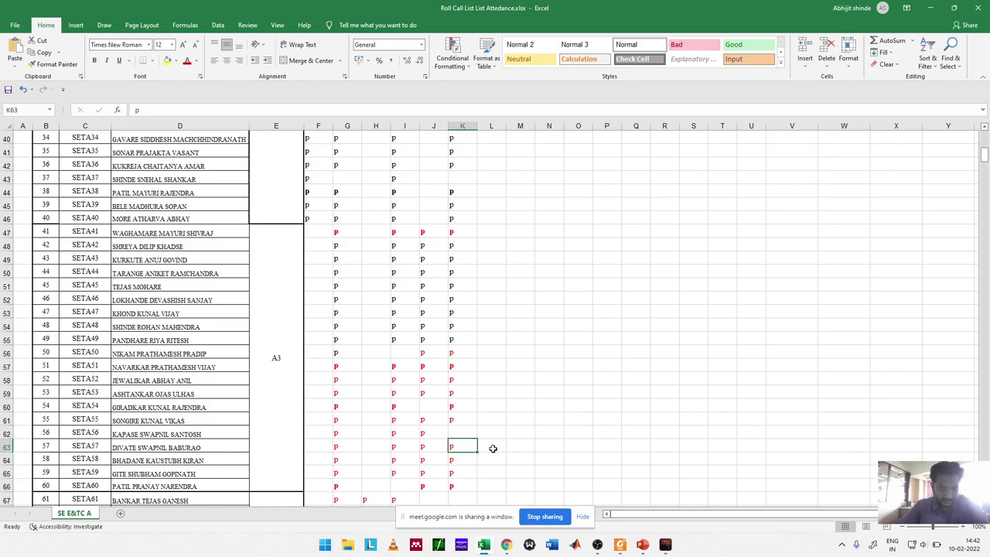
pyautogui.write('p')
pyautogui.hotkey('ctrl', 'Return')
# Step: Resume the roll call below row 66 and mark four students present with p in cells K67 to K70
pyautogui.press('Down')
pyautogui.press('Down')
pyautogui.press('Down')
pyautogui.press('Down')
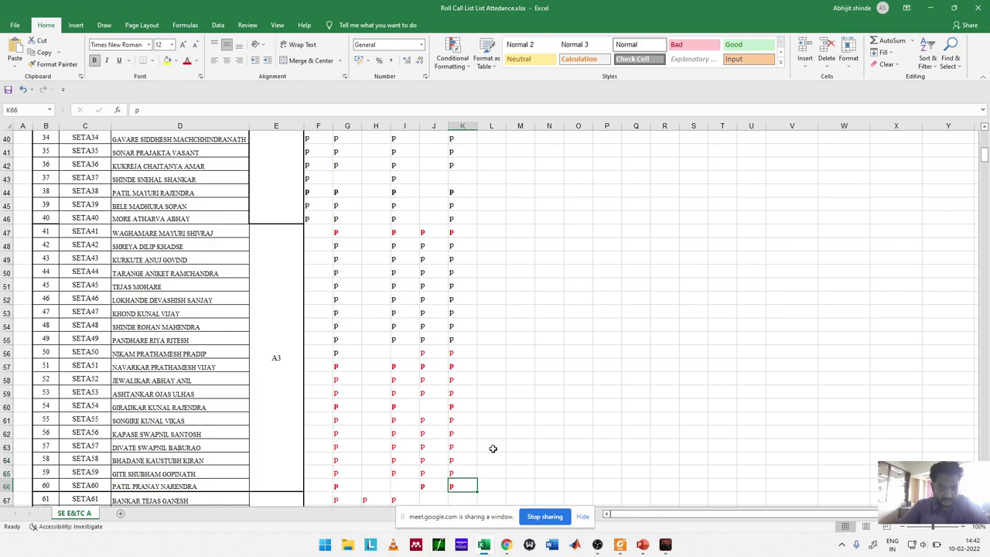
pyautogui.press('Down')
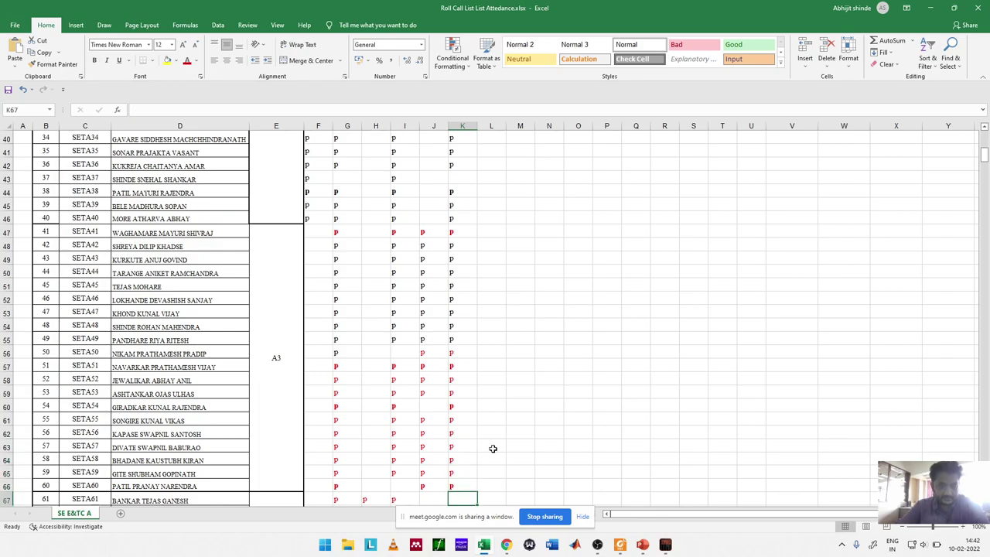
pyautogui.press('Down')
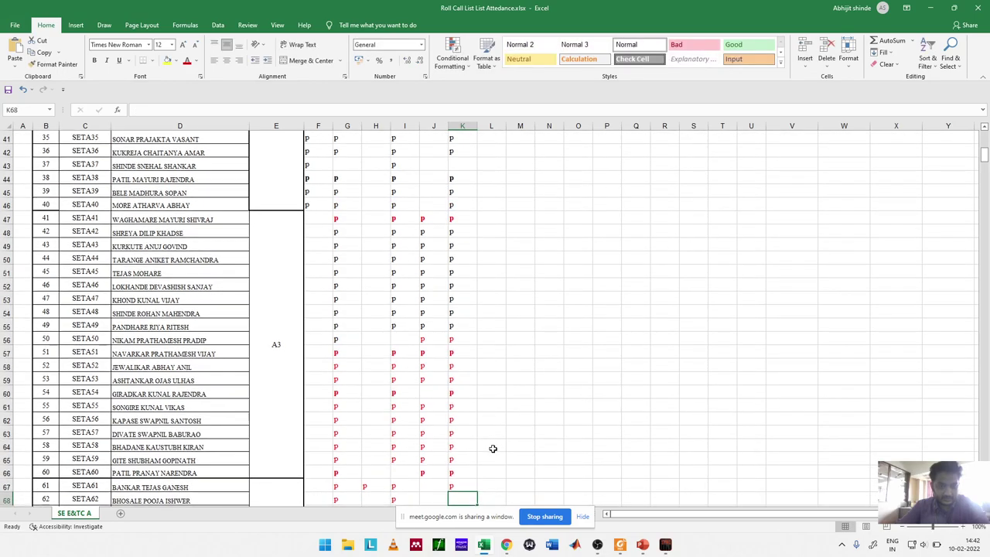
pyautogui.press('Down')
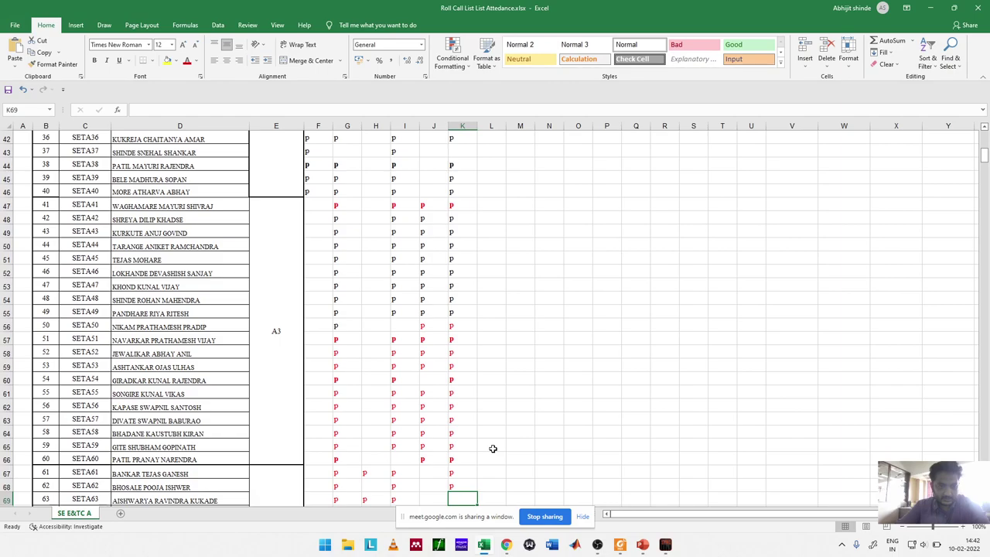
pyautogui.press('Down')
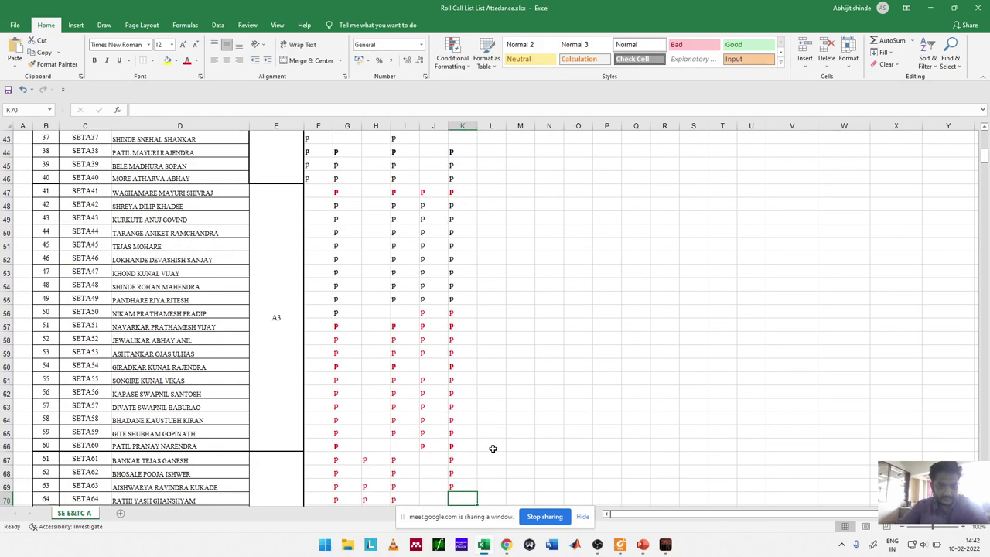
pyautogui.write('p')
pyautogui.press('Down')
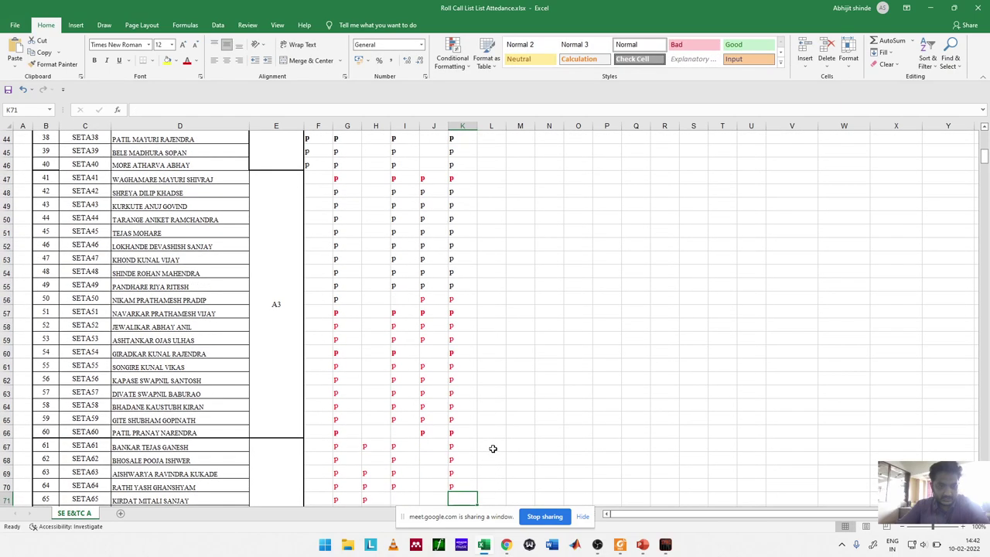
pyautogui.write('p')
pyautogui.press('Down')
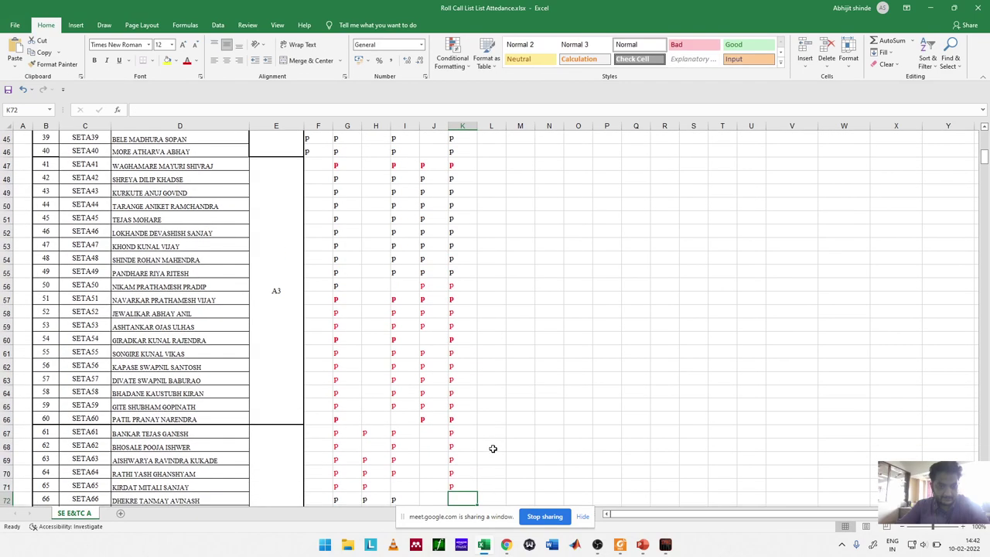
pyautogui.press('Up')
pyautogui.press('Delete')
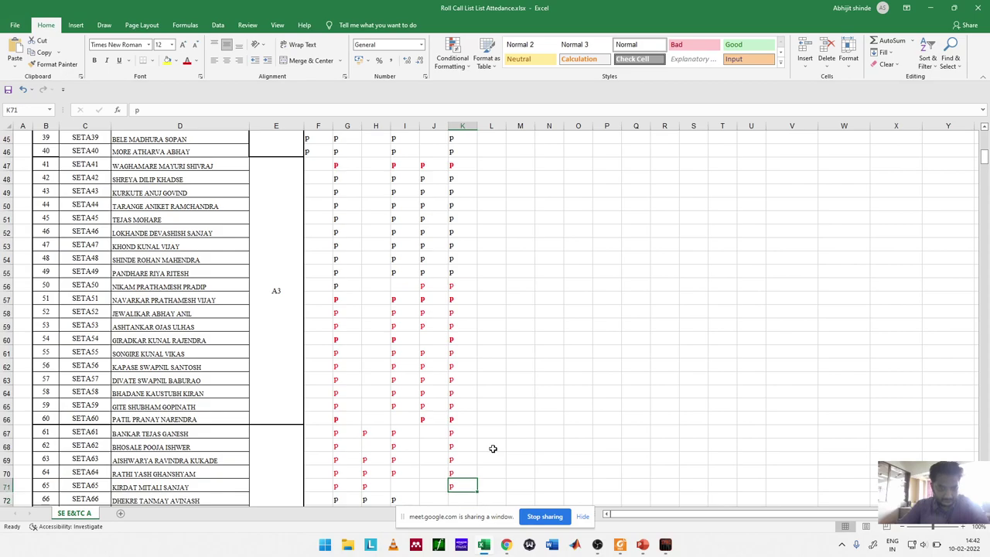
# Step: Leave K71 blank, mark the student in row 72 present with p in K72, and skip K73 and K74
pyautogui.press('Down')
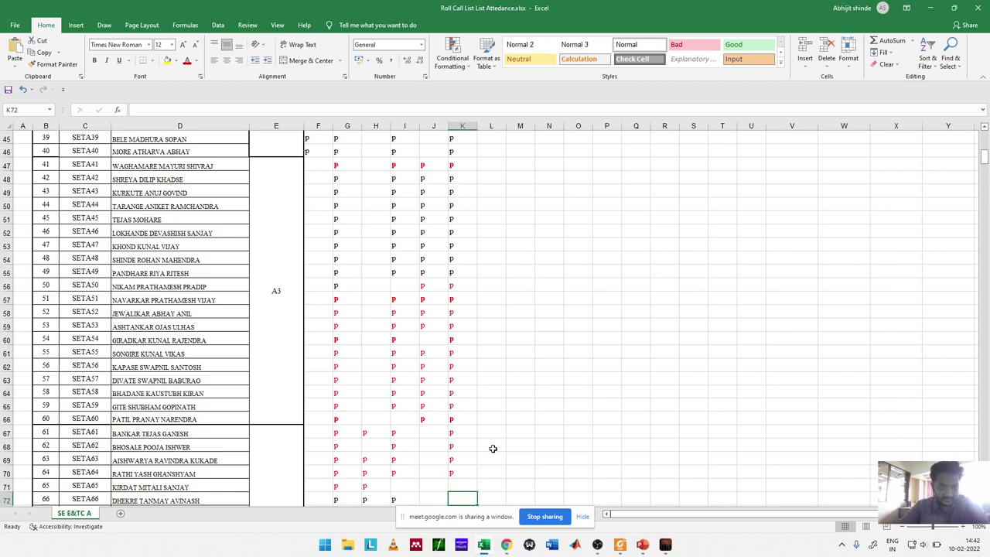
pyautogui.press('Down')
pyautogui.press('Up')
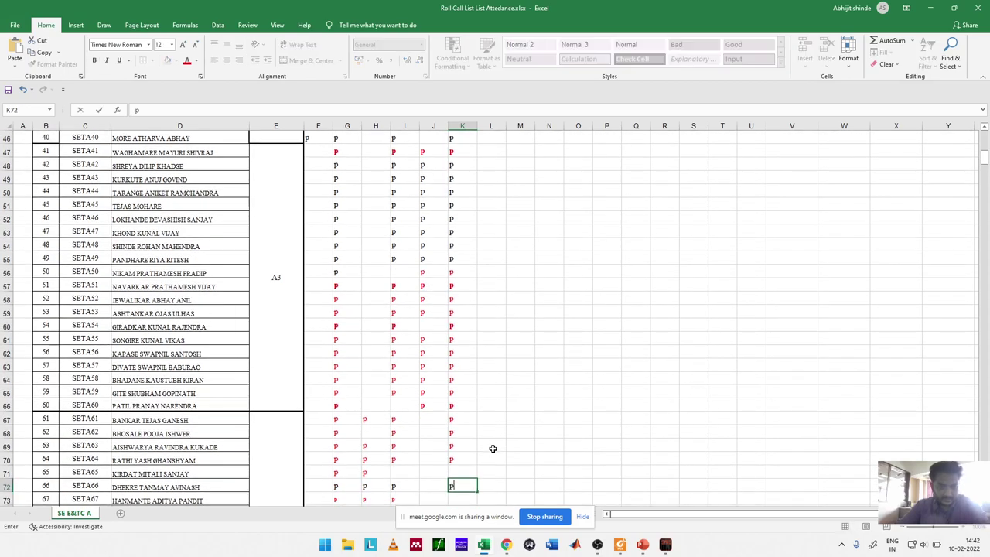
pyautogui.write('p')
pyautogui.press('Return')
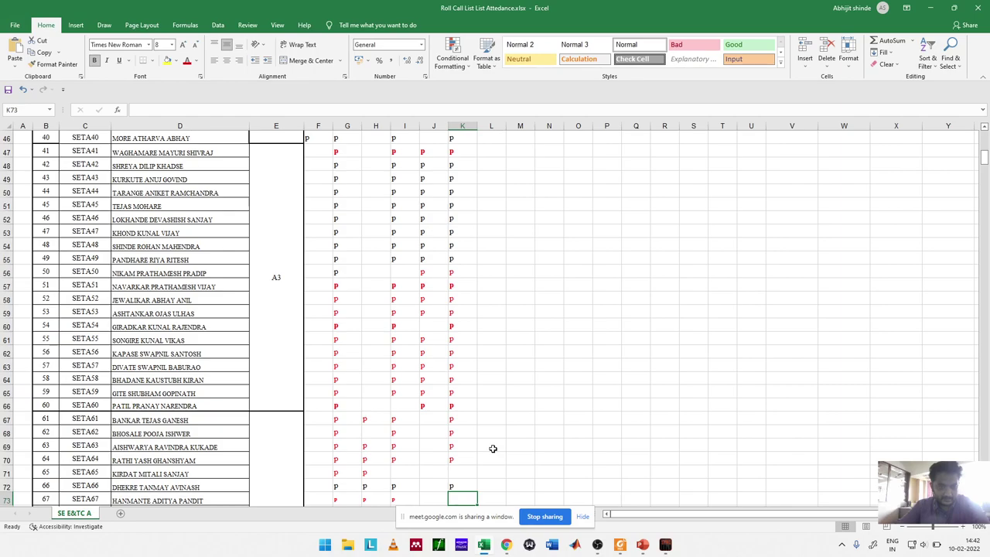
pyautogui.press('Down')
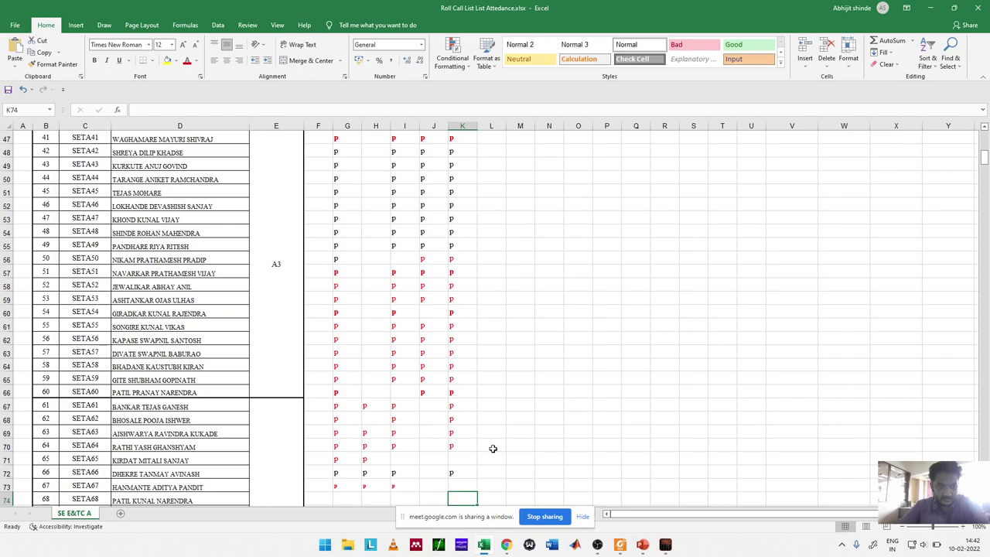
pyautogui.press('Down')
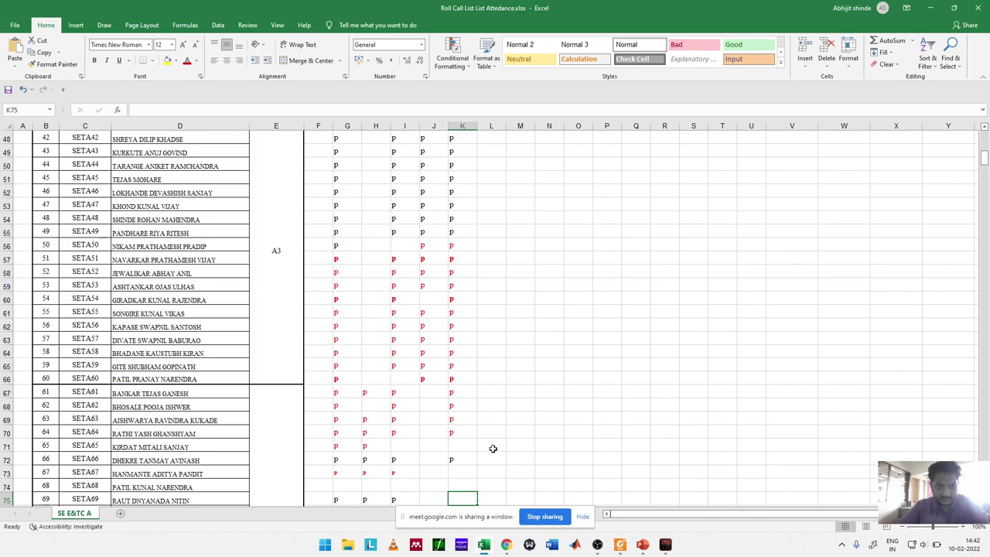
# Step: Continue the roll call by marking the four students in rows 75 to 78 present with p in cells K75 to K78
pyautogui.press('Down')
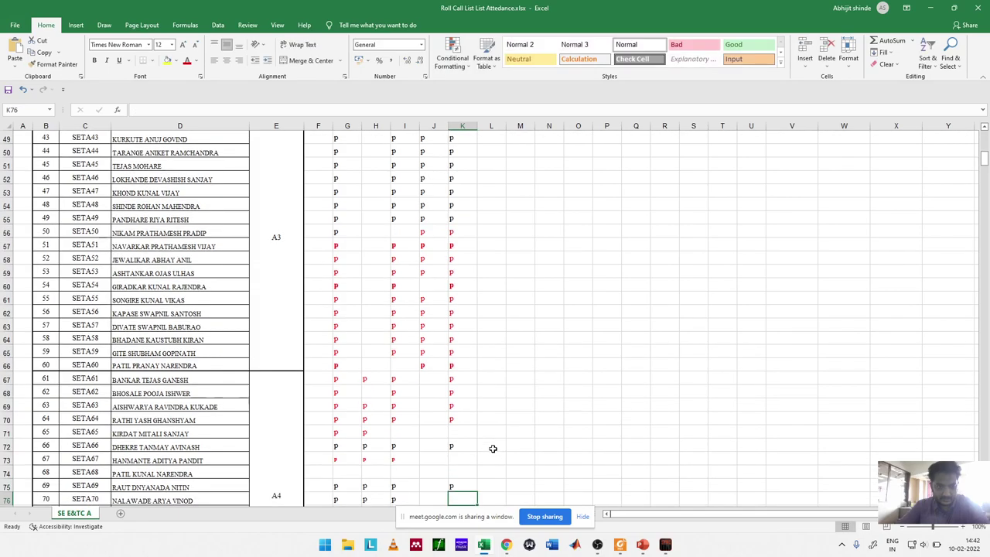
pyautogui.press('Down')
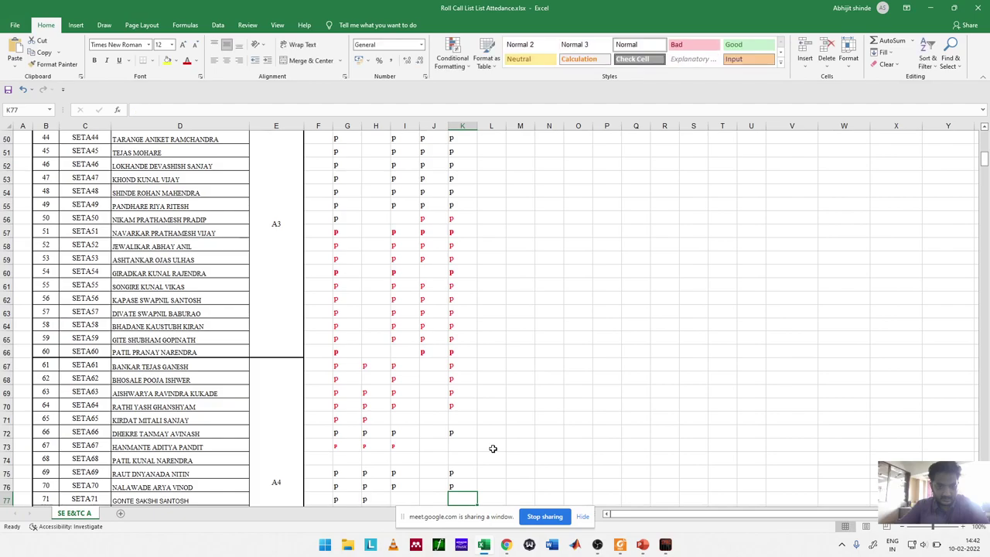
pyautogui.write('p')
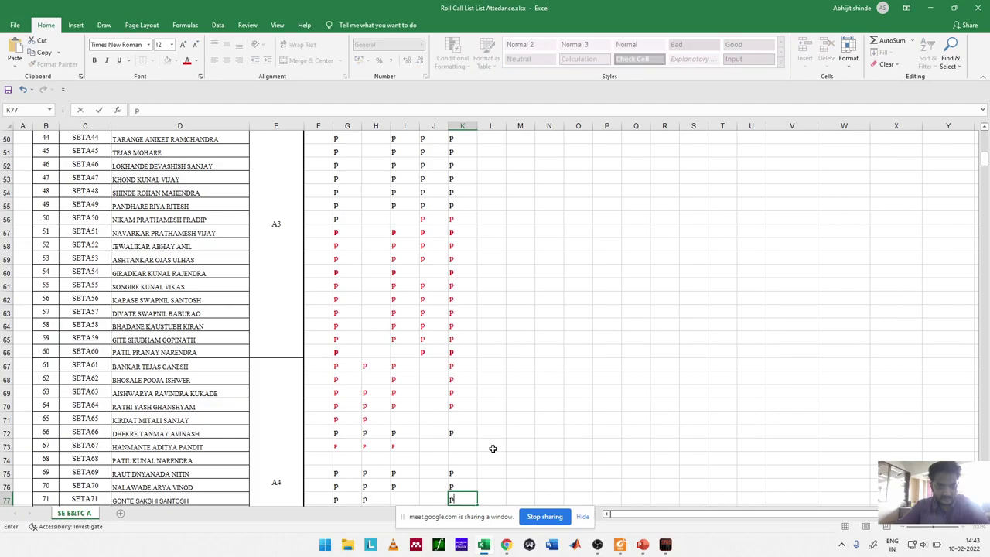
pyautogui.press('Return')
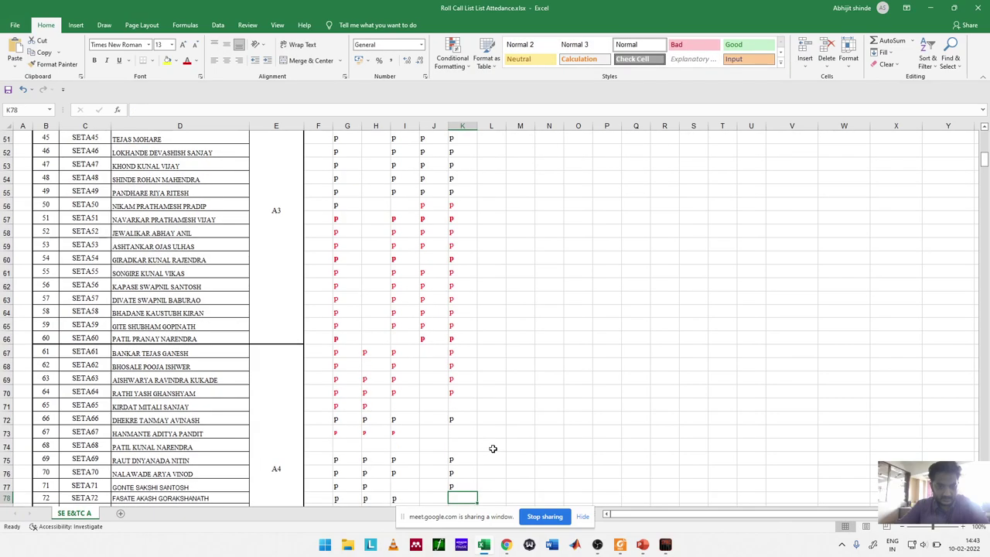
pyautogui.write('p')
pyautogui.press('Return')
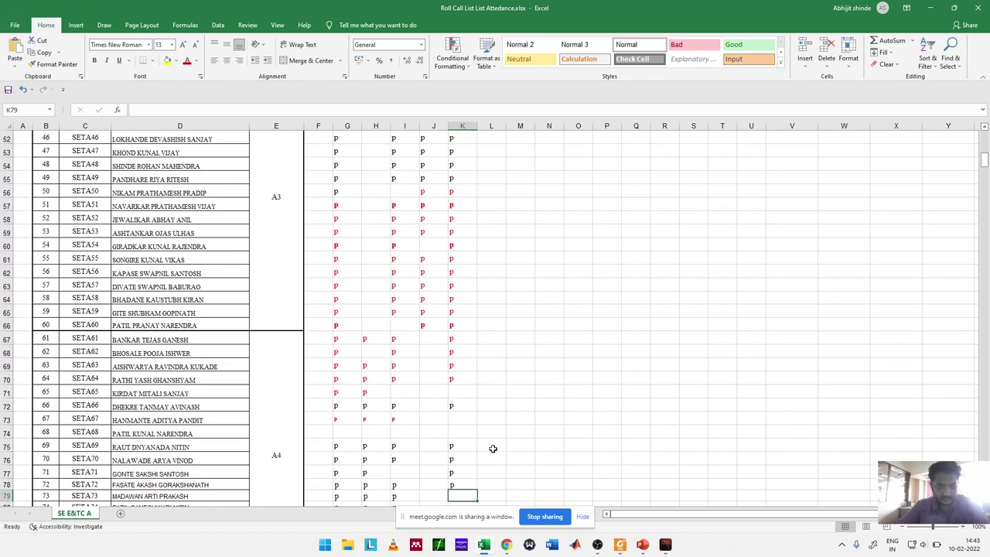
# Step: Mark the next three students present with p in cells K79 to K81
pyautogui.write('p')
pyautogui.press('Return')
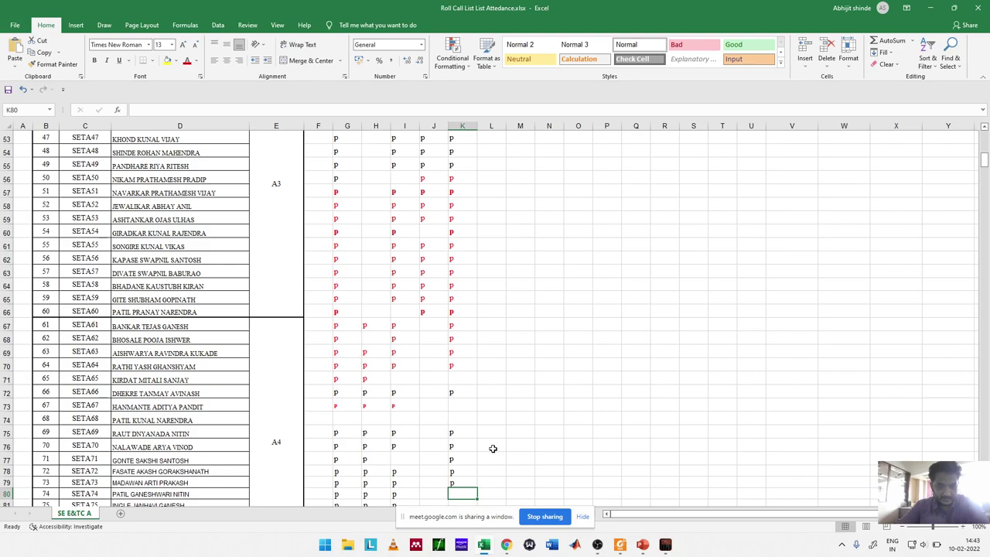
pyautogui.write('p')
pyautogui.press('Return')
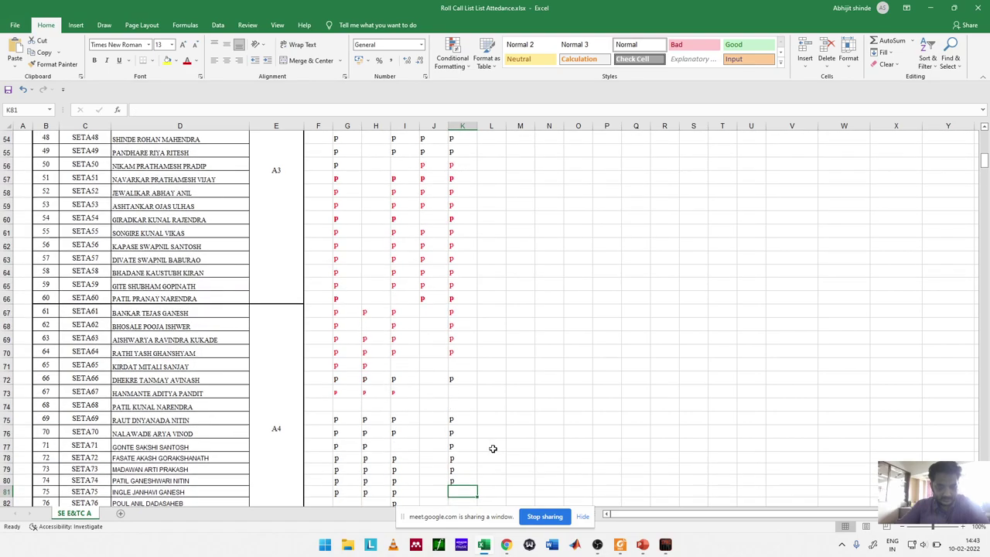
pyautogui.press('Up')
pyautogui.write('p')
pyautogui.press('Return')
pyautogui.write('p')
pyautogui.press('Return')
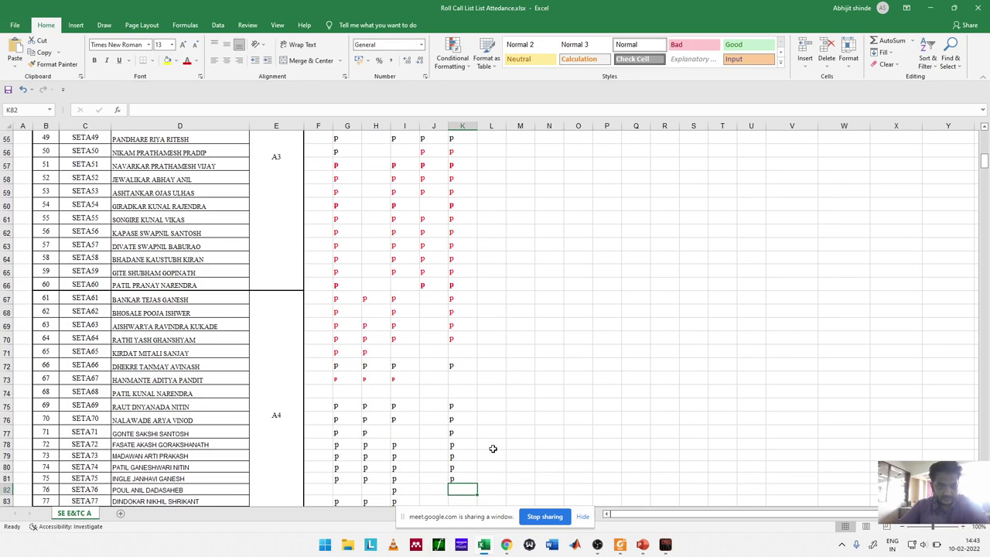
# Step: Enter p in K82 and K83 to mark the students in rows 82 and 83 present
pyautogui.write('p')
pyautogui.press('Return')
pyautogui.press('Up')
pyautogui.press('Down')
pyautogui.write('p')
pyautogui.press('Return')
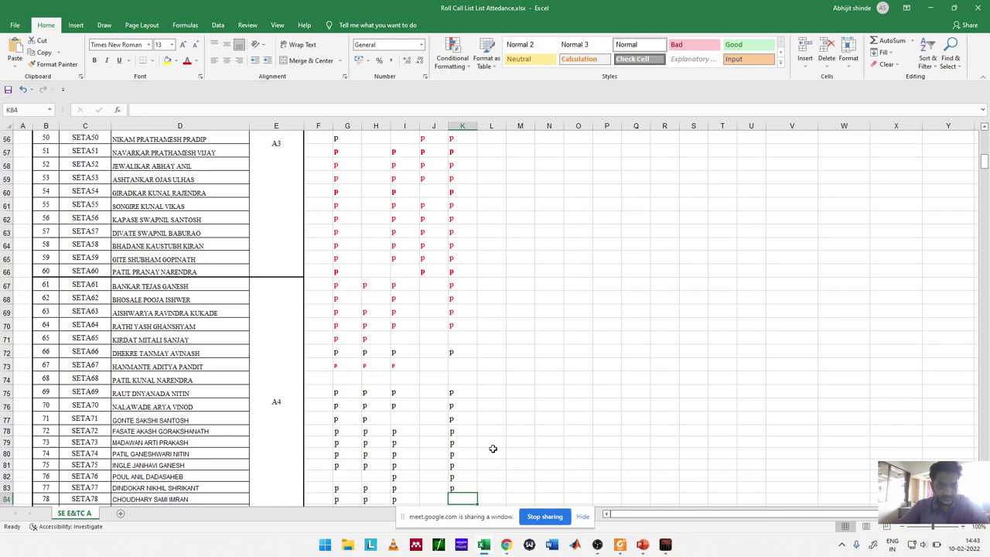
# Step: Complete the roll call by marking the last three students on the list present with p in cells K84 to K86
pyautogui.write('p')
pyautogui.press('Return')
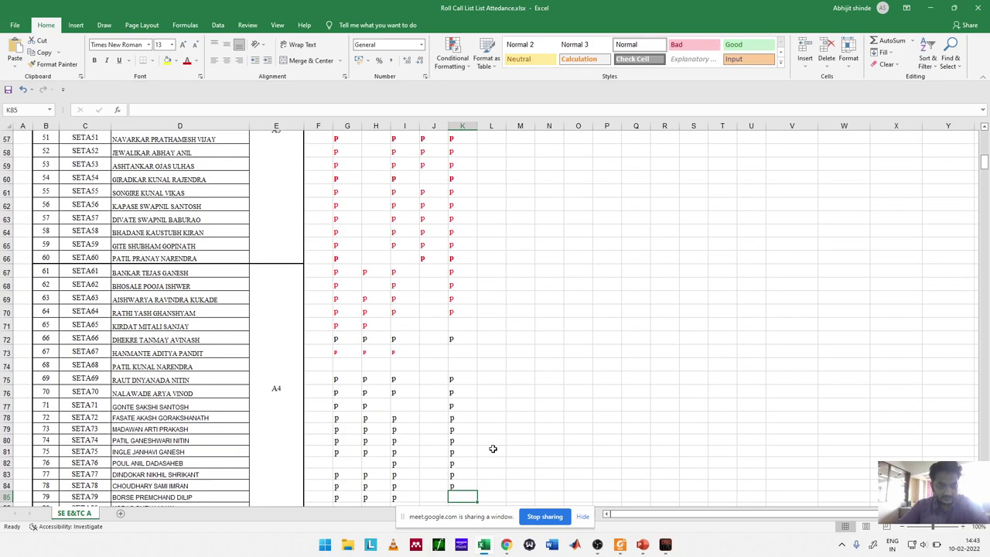
pyautogui.write('p')
pyautogui.press('Return')
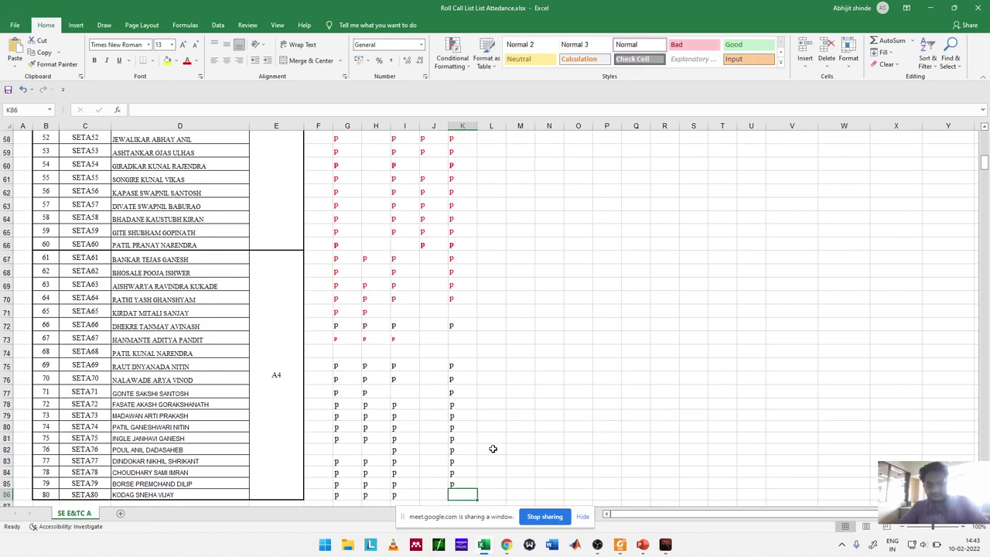
pyautogui.write('p')
pyautogui.press('Return')
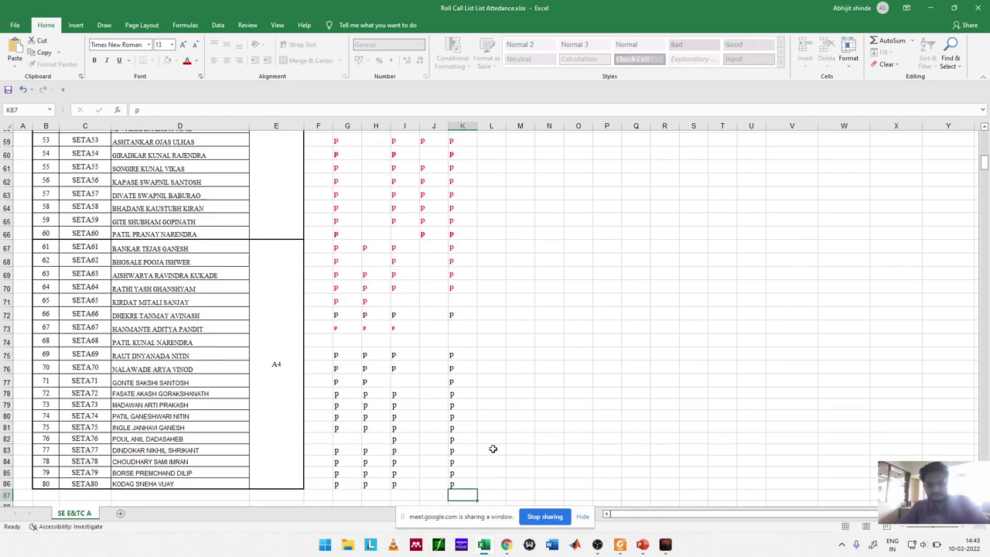
# Step: Stop sharing the roll call workbook in the meeting and switch to the Google Meet window in Chrome
pyautogui.click(549, 517)
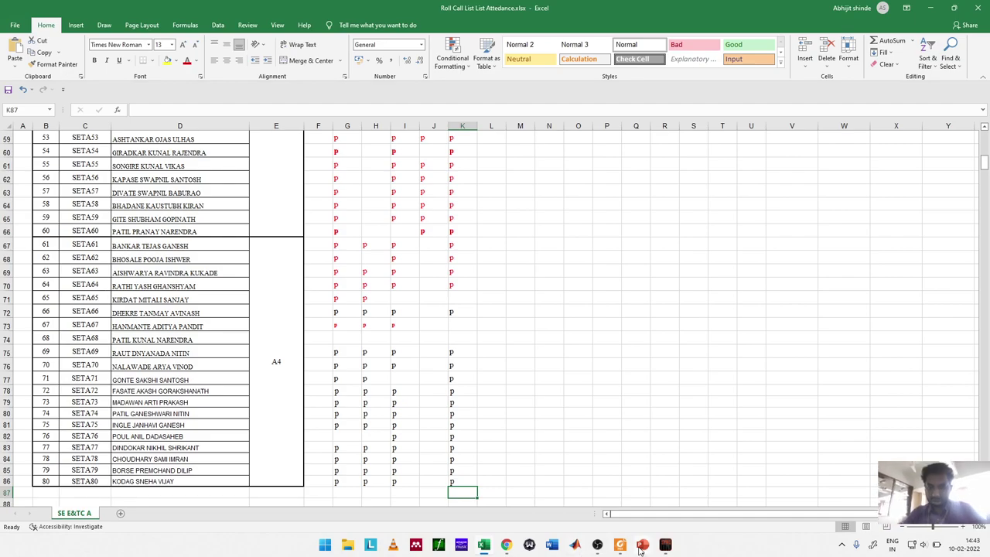
pyautogui.moveTo(640, 548)
pyautogui.click(608, 490)
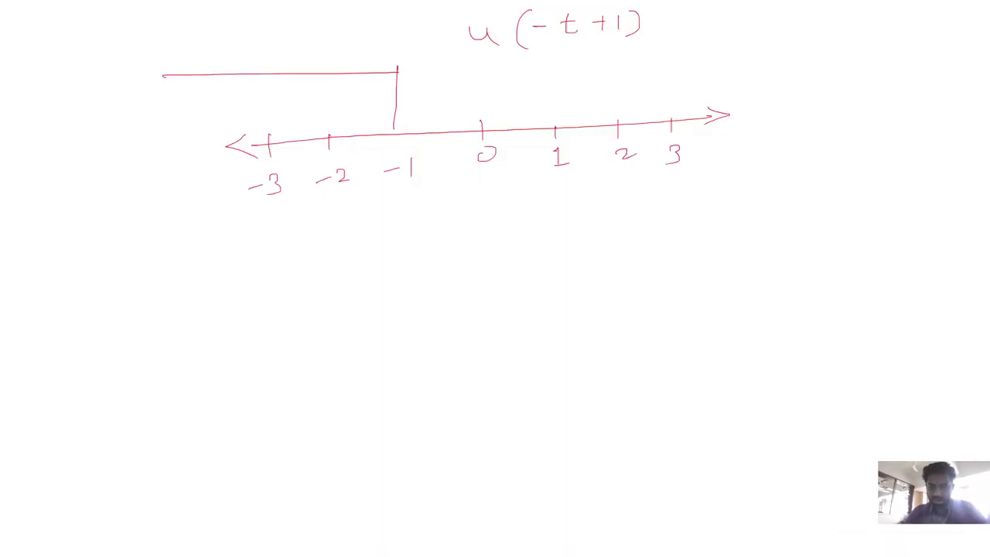
pyautogui.hotkey('alt', 'Tab')
pyautogui.press('Tab')
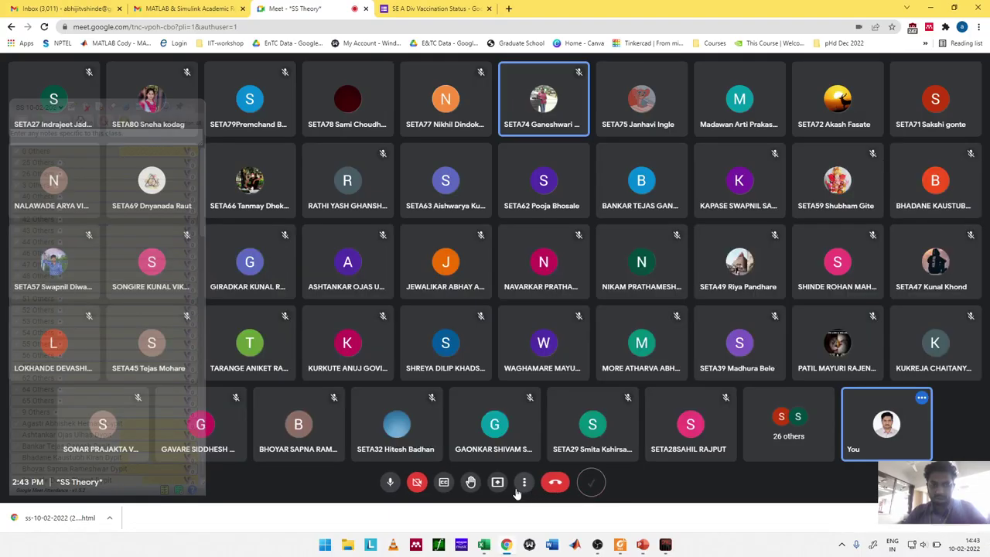
# Step: Present the PowerPoint Slide Show window to the meeting participants
pyautogui.click(500, 483)
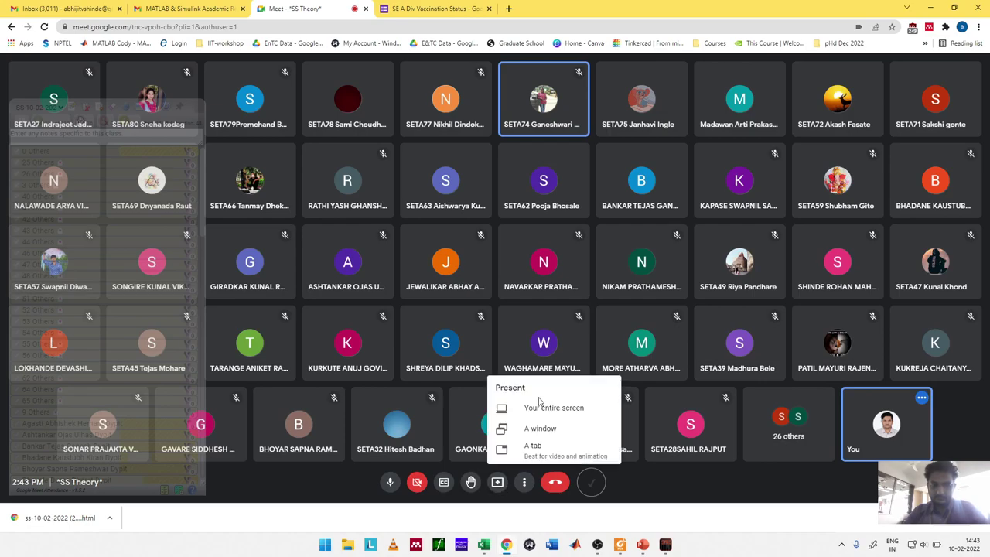
pyautogui.click(554, 430)
pyautogui.click(495, 124)
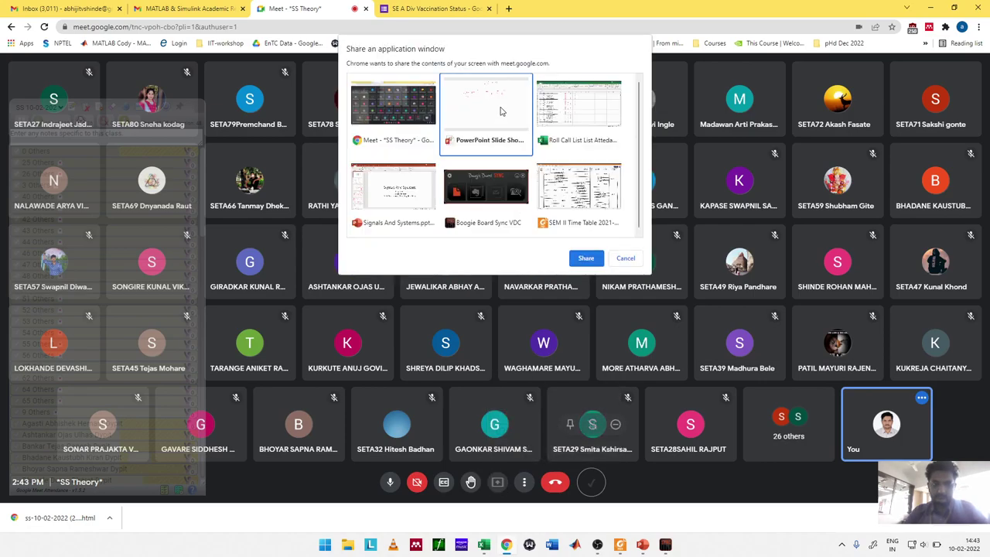
pyautogui.click(587, 258)
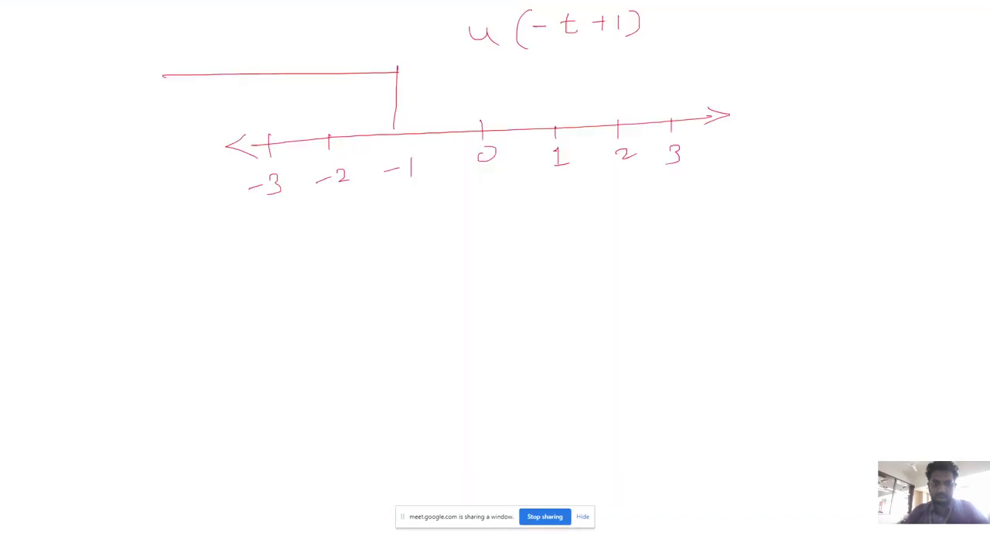
# Step: Switch back to the roll call workbook in Excel and mark the skipped student in row 73 present with p in K73
pyautogui.hotkey('alt', 'Tab')
pyautogui.hotkey('alt', 'Tab')
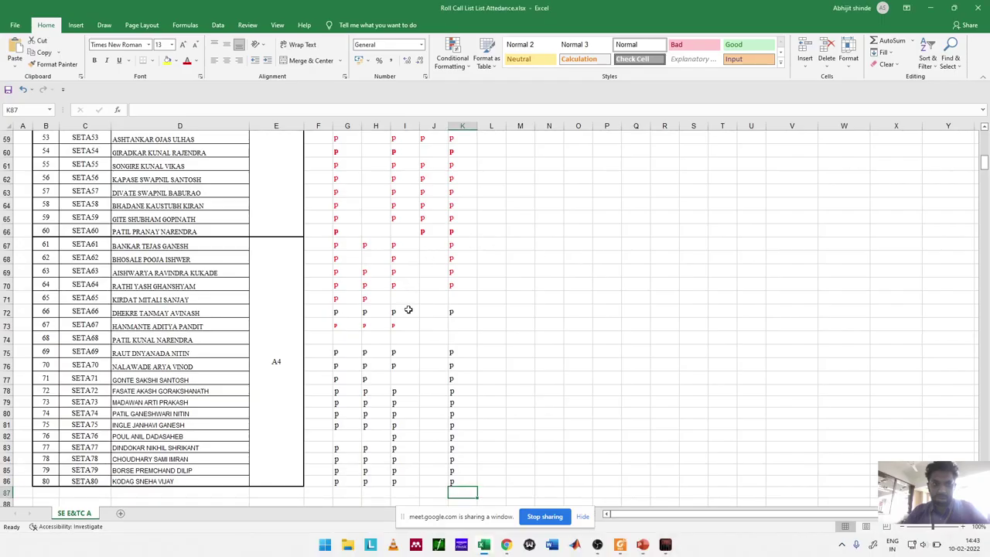
pyautogui.click(456, 323)
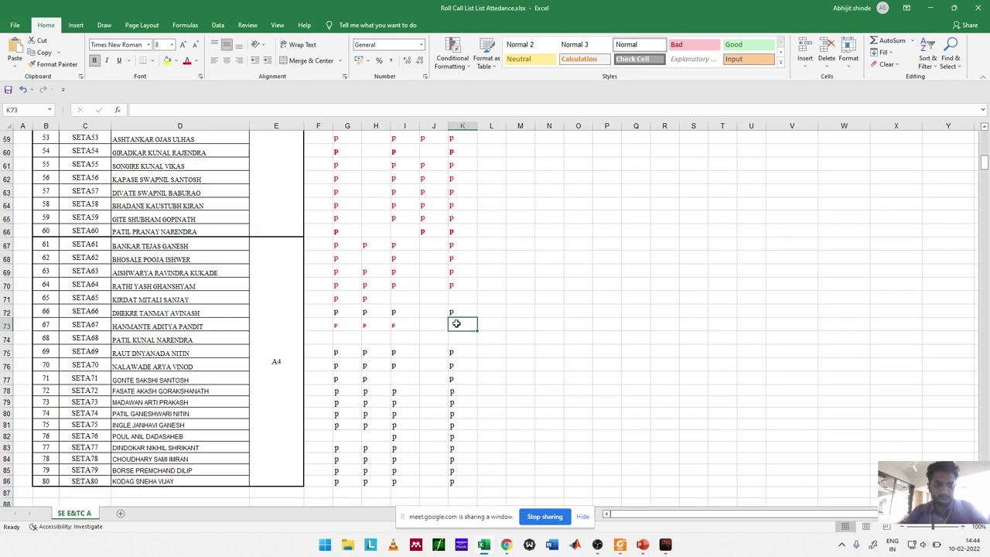
pyautogui.write('p')
pyautogui.press('Return')
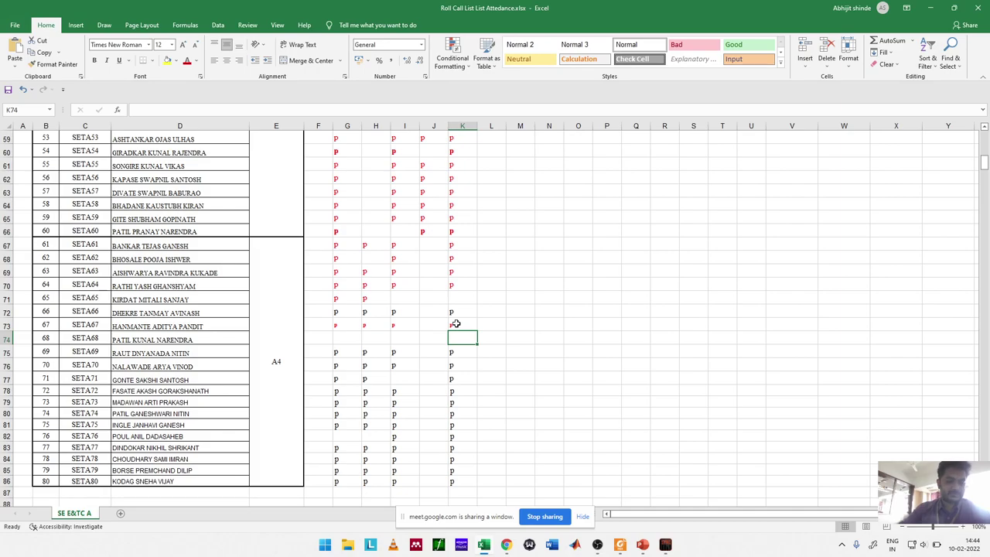
# Step: Return to the Signals And Systems slide show in PowerPoint and hide the screen-sharing notice
pyautogui.press('super+Tab')
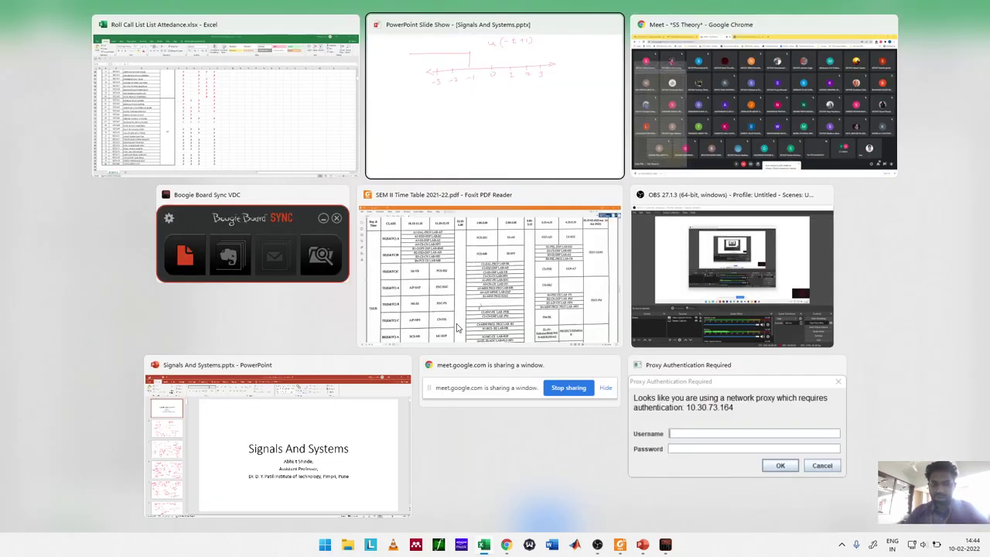
pyautogui.press('Return')
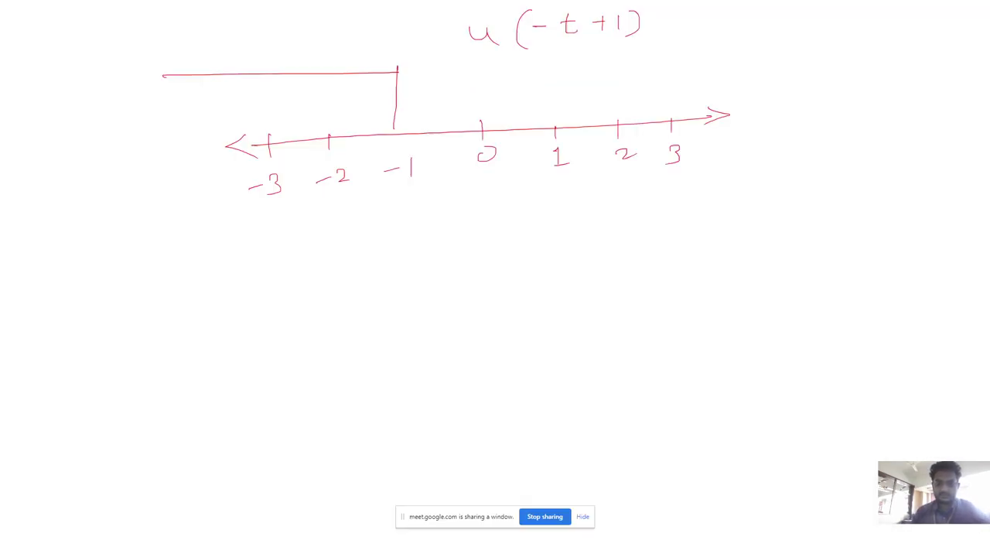
pyautogui.click(585, 520)
# Step: Switch to the Google Meet window to check how the shared slide show appears to participants
pyautogui.press('super+Tab')
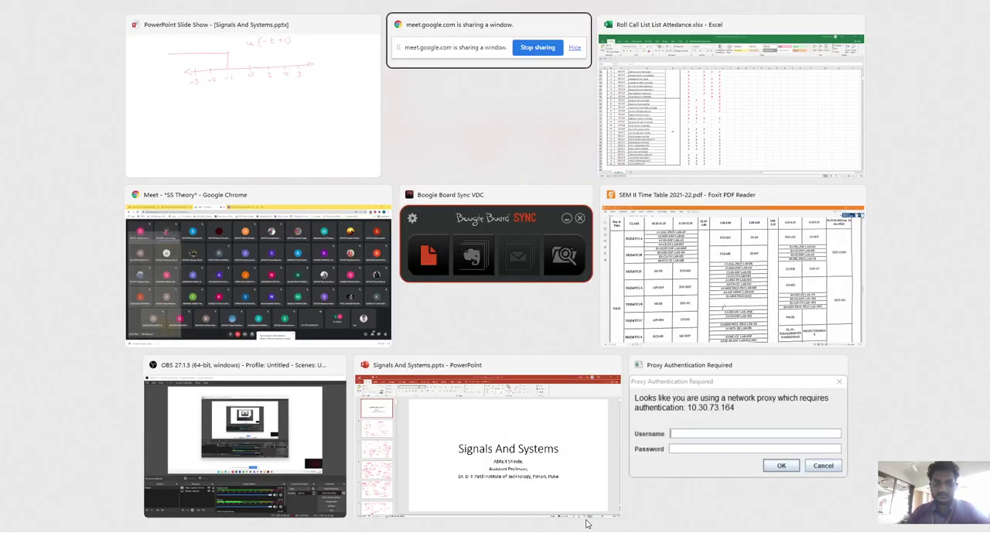
pyautogui.press('Right')
pyautogui.press('Right')
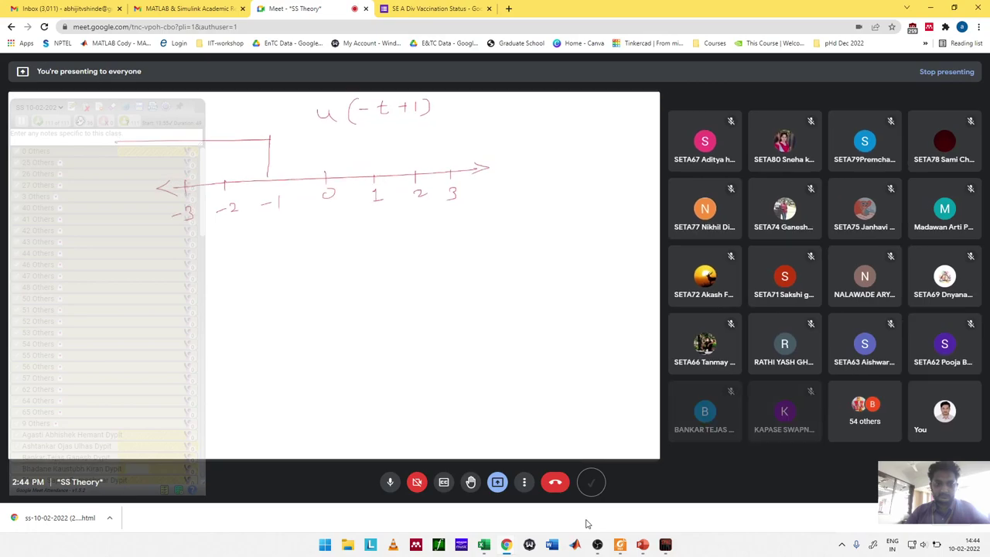
# Step: Back in the PowerPoint slide show, sketch a double-arrowed horizontal axis and a unit step above it on a blank slide, labelled u(t
pyautogui.hotkey('alt', 'Tab')
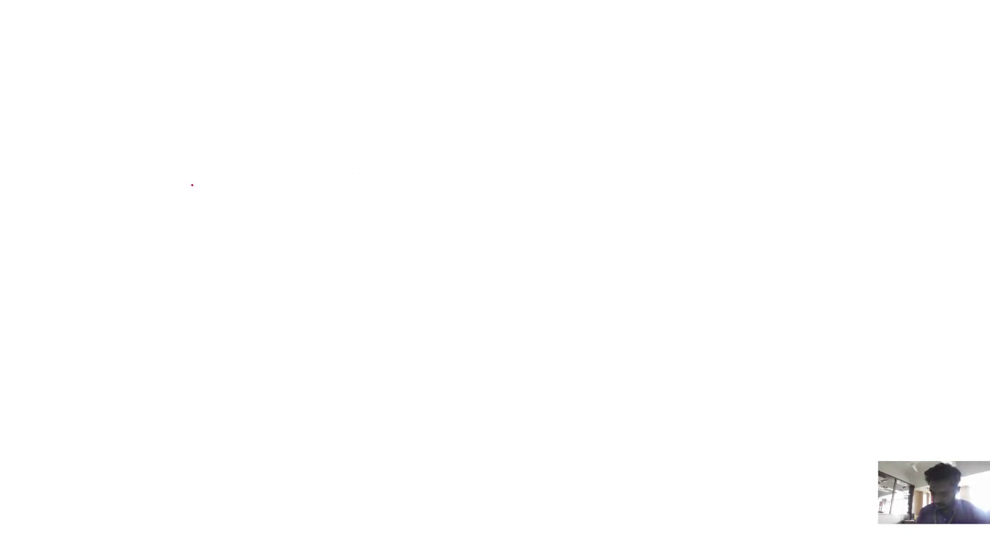
pyautogui.moveTo(149, 171); pyautogui.dragTo(737, 148)
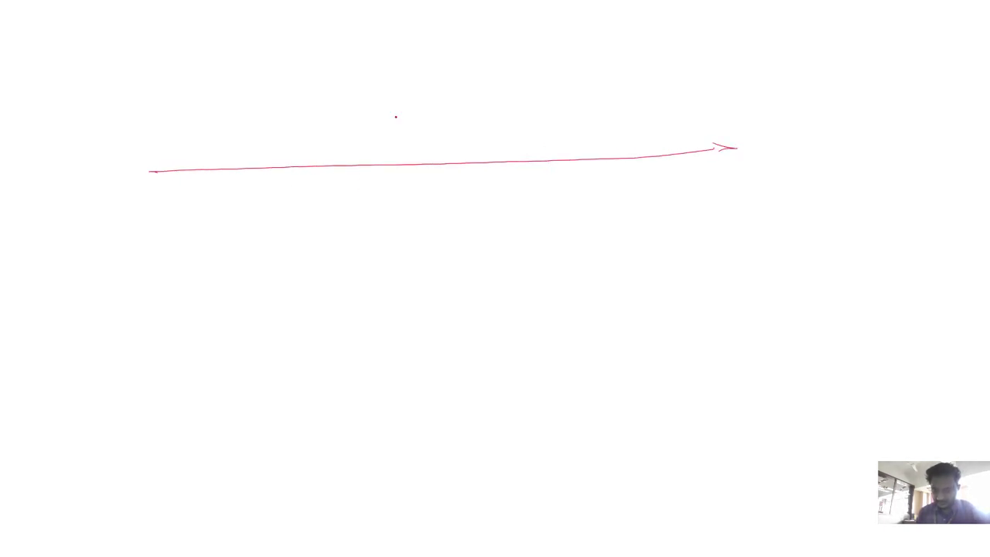
pyautogui.moveTo(152, 166); pyautogui.dragTo(167, 186)
pyautogui.moveTo(391, 125); pyautogui.dragTo(392, 130)
pyautogui.moveTo(384, 93)
pyautogui.mouseDown()
pyautogui.moveTo(384, 153)
pyautogui.moveTo(417, 90)
pyautogui.moveTo(640, 82)
pyautogui.mouseUp()
pyautogui.moveTo(749, 99); pyautogui.dragTo(791, 117)
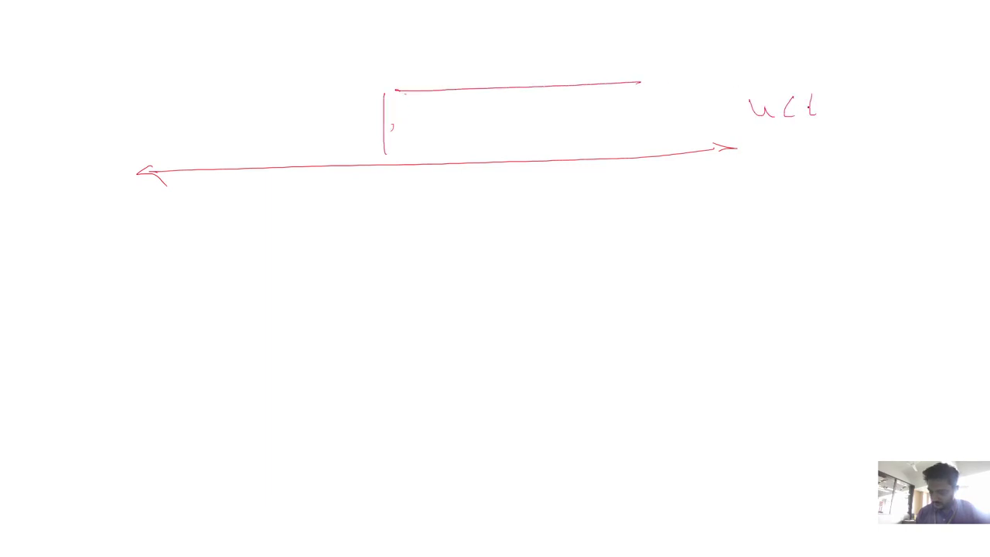